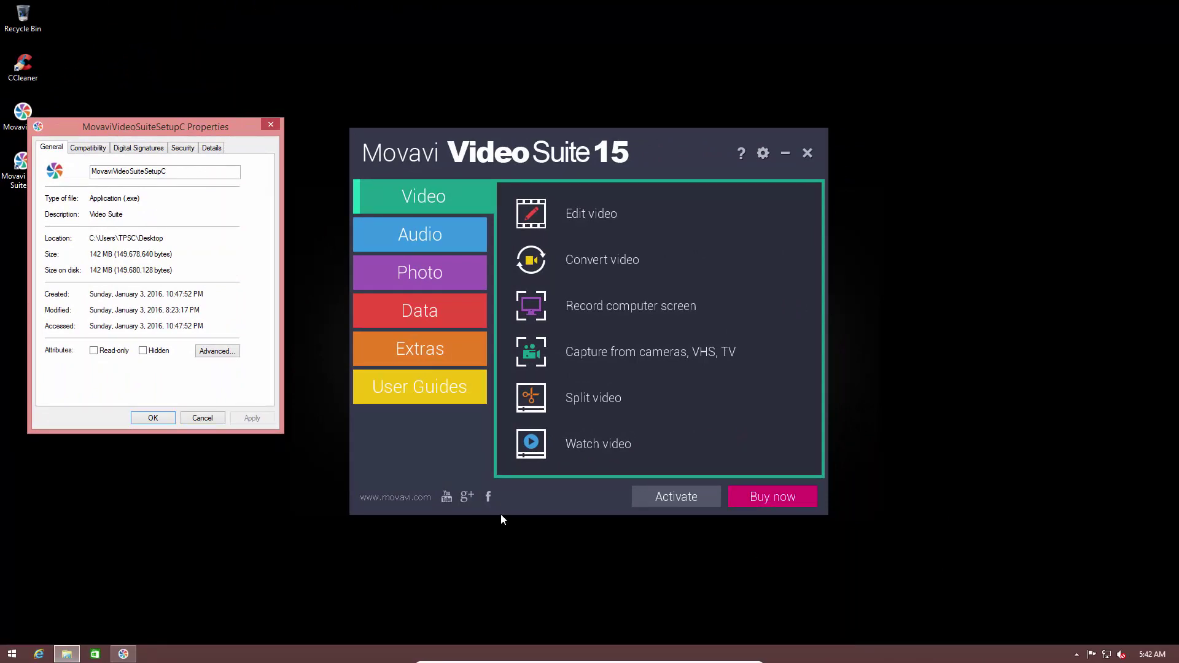
- Close the installer's file properties and launch Record computer screen from the Video tab
left_click(205, 420)
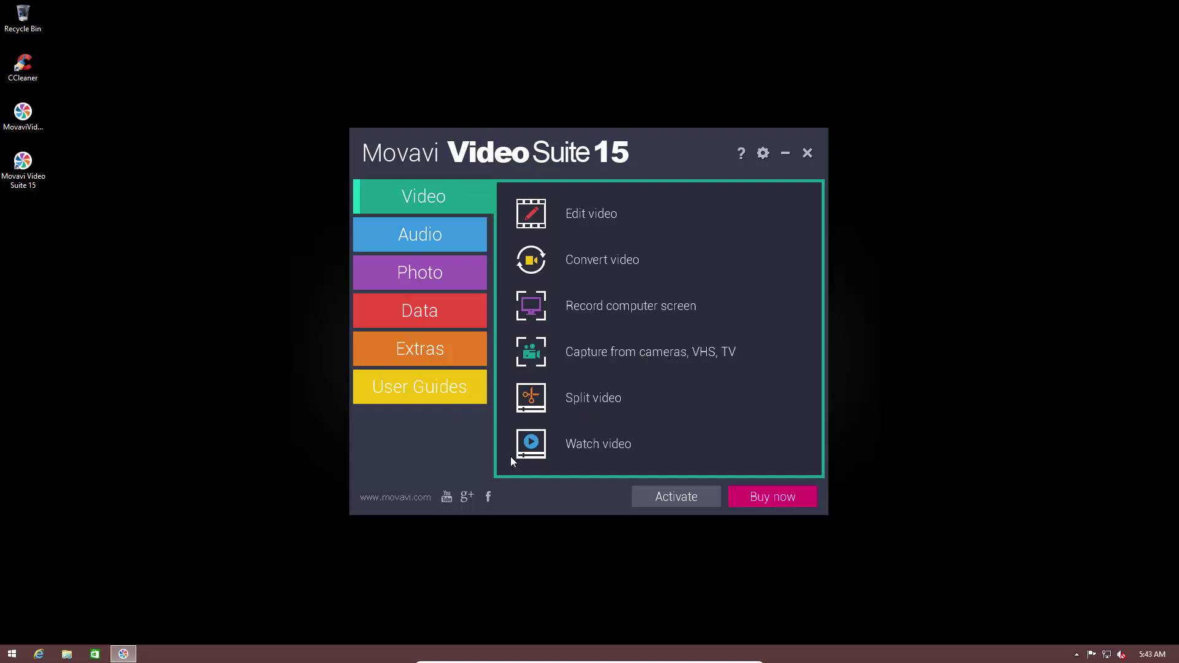
left_click(637, 308)
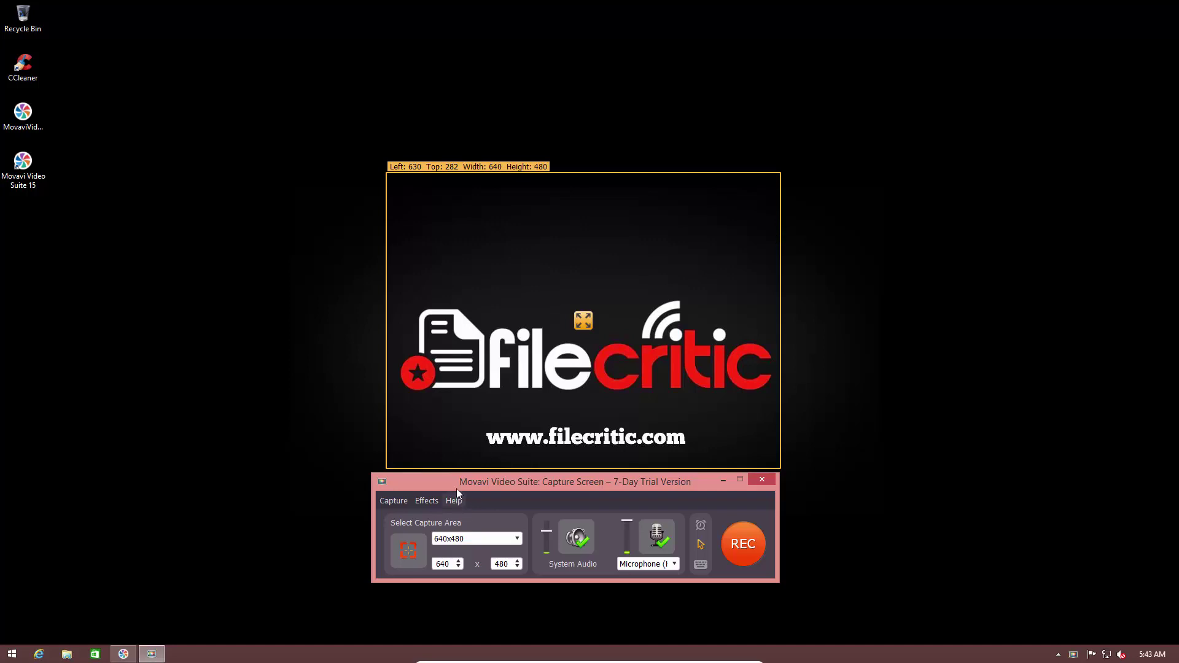
- Switch the capture area to the 1024x768 preset and reposition the capture controls window
left_click(465, 538)
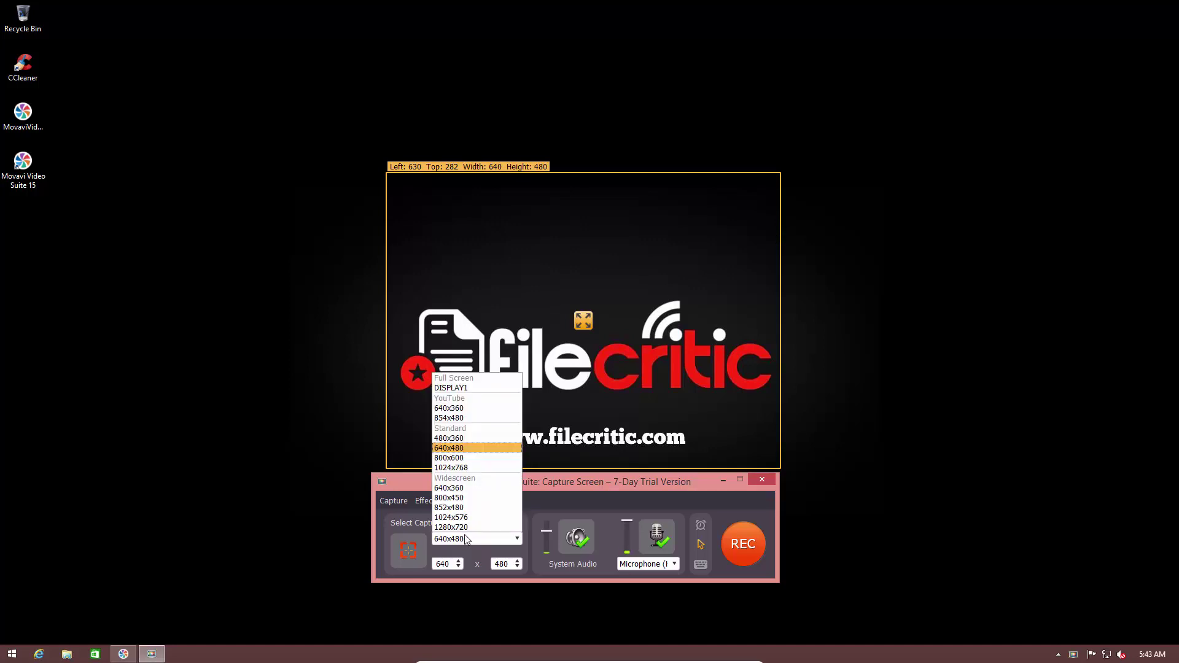
left_click(451, 467)
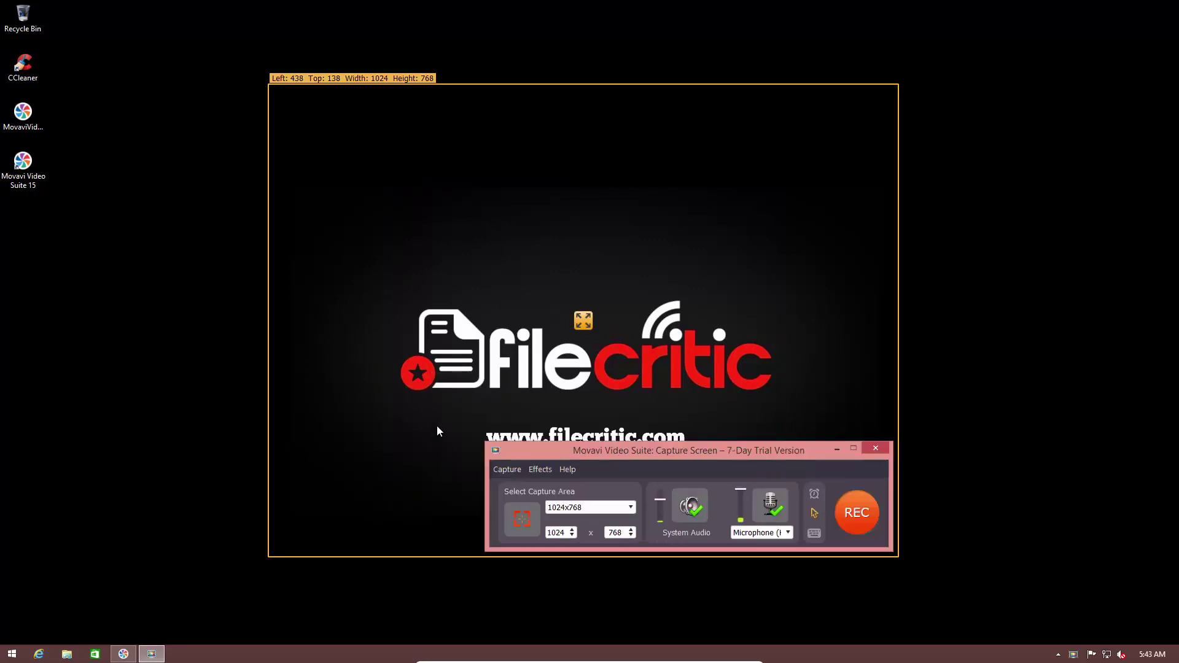
left_click(566, 510)
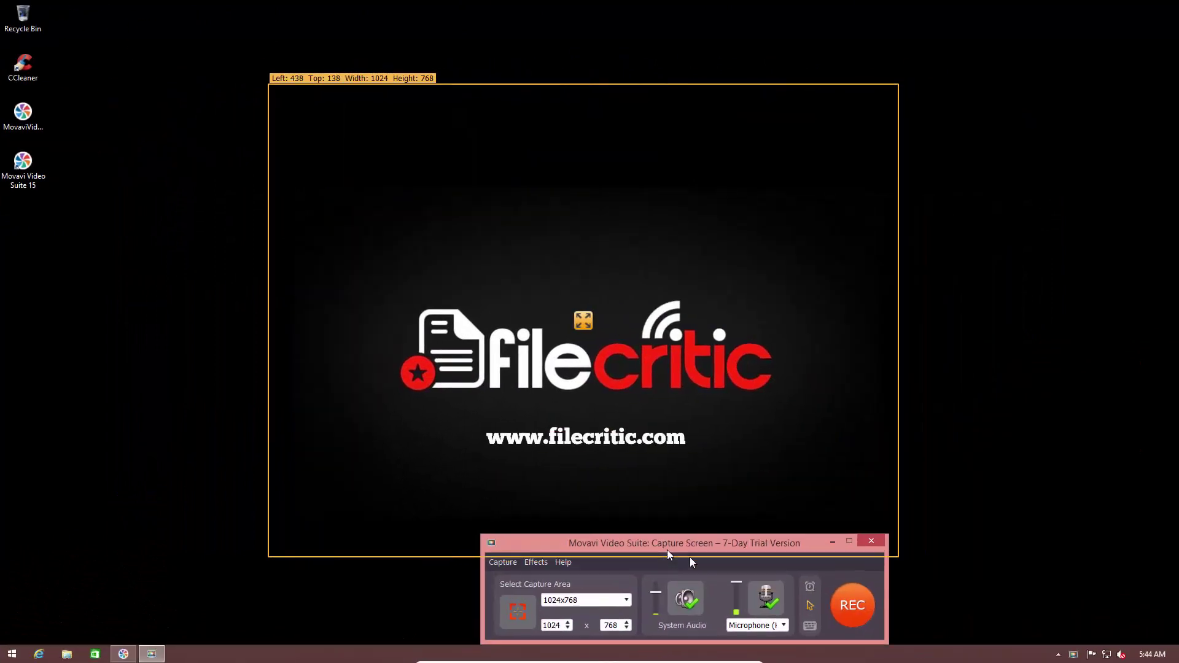
left_click_drag(691, 558, 669, 452)
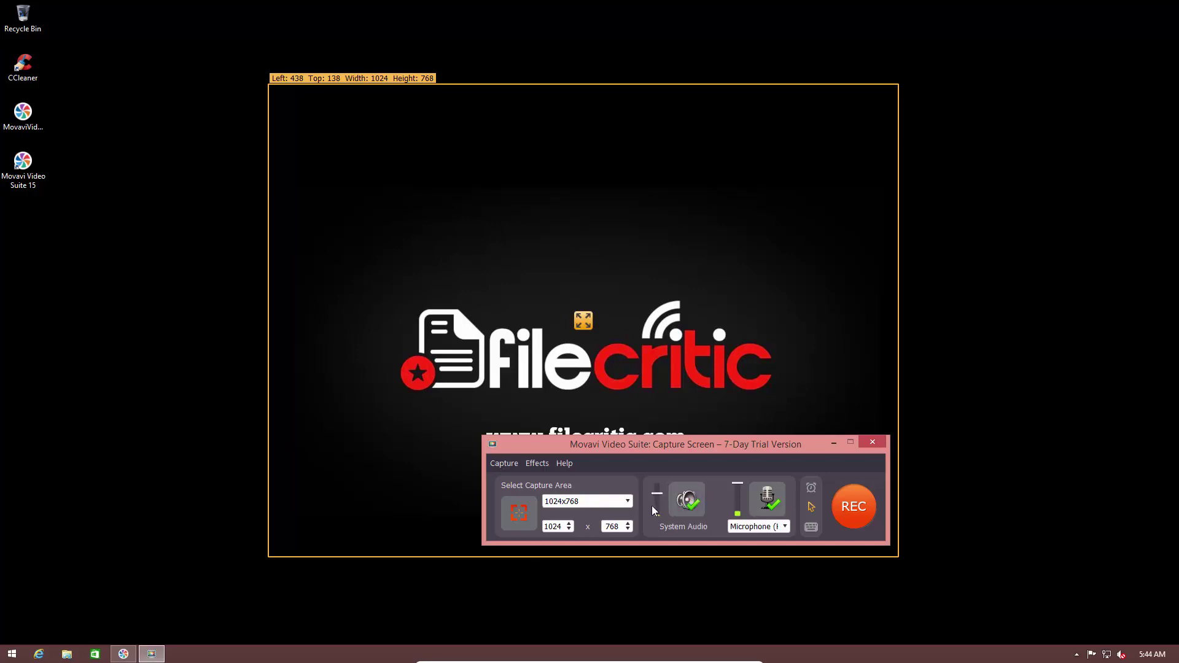
- Turn off system audio, then record, pause, resume, pause again and stop the capture
left_click(687, 499)
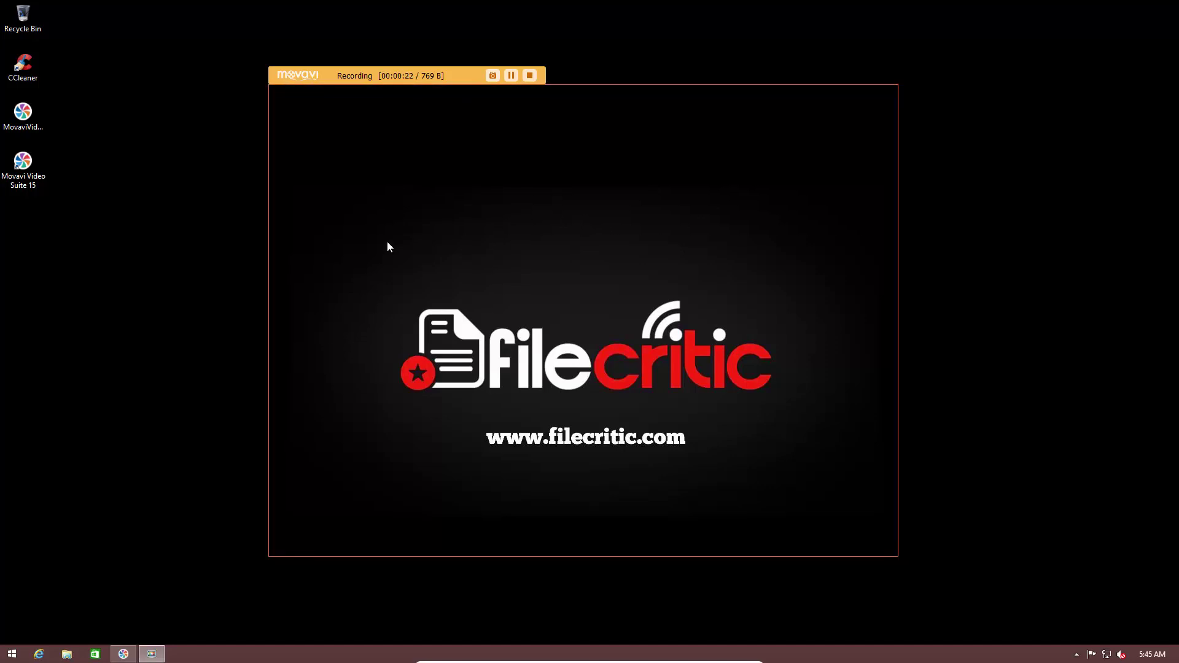
left_click(511, 75)
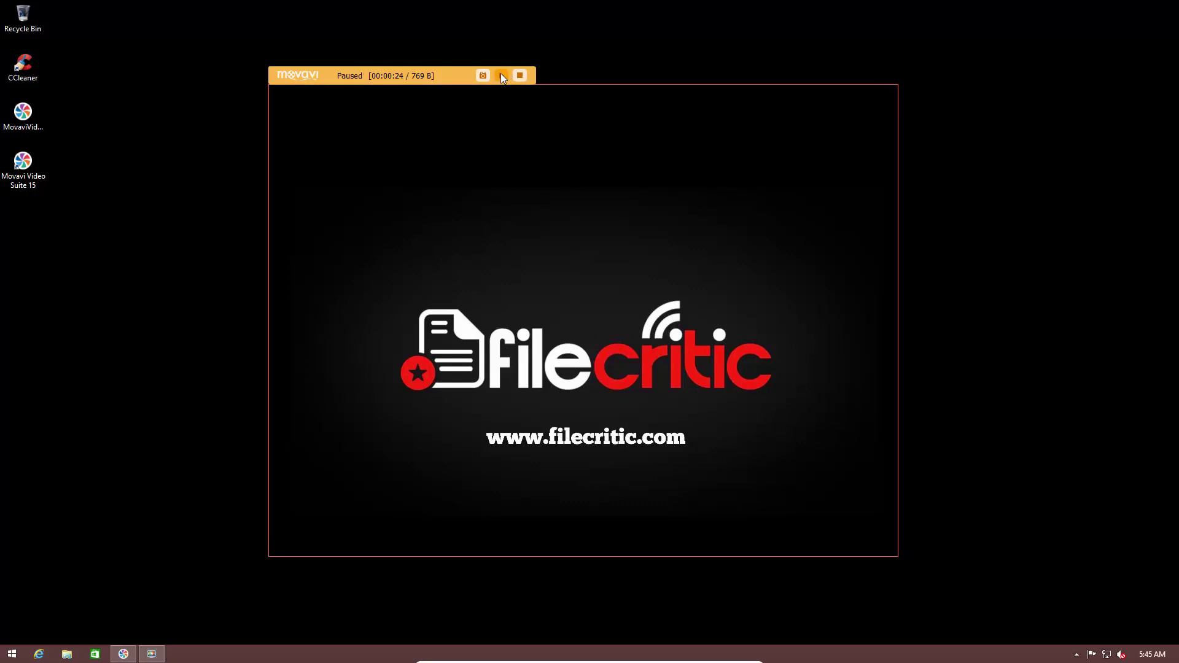
left_click(501, 75)
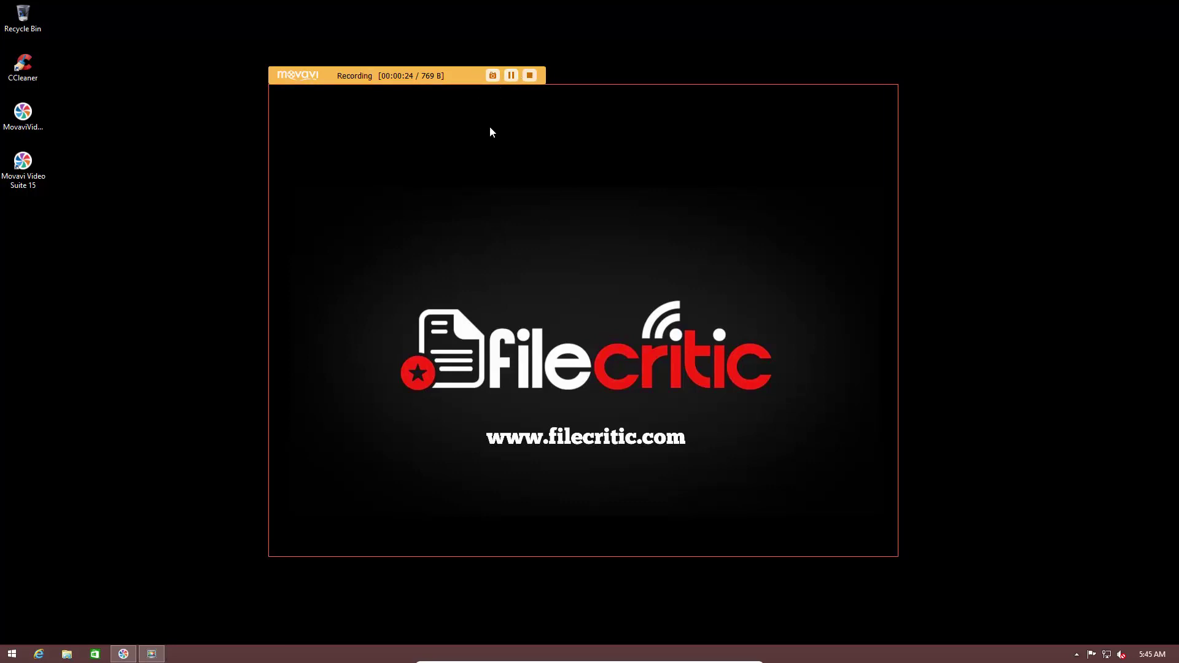
left_click(513, 76)
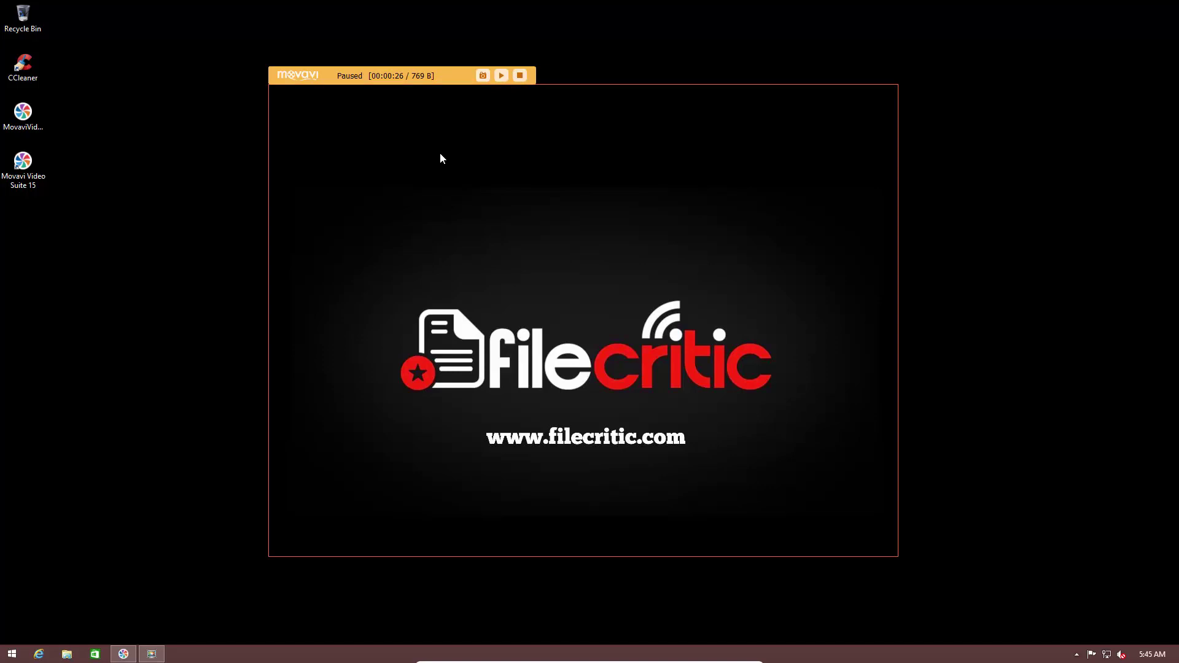
left_click(519, 76)
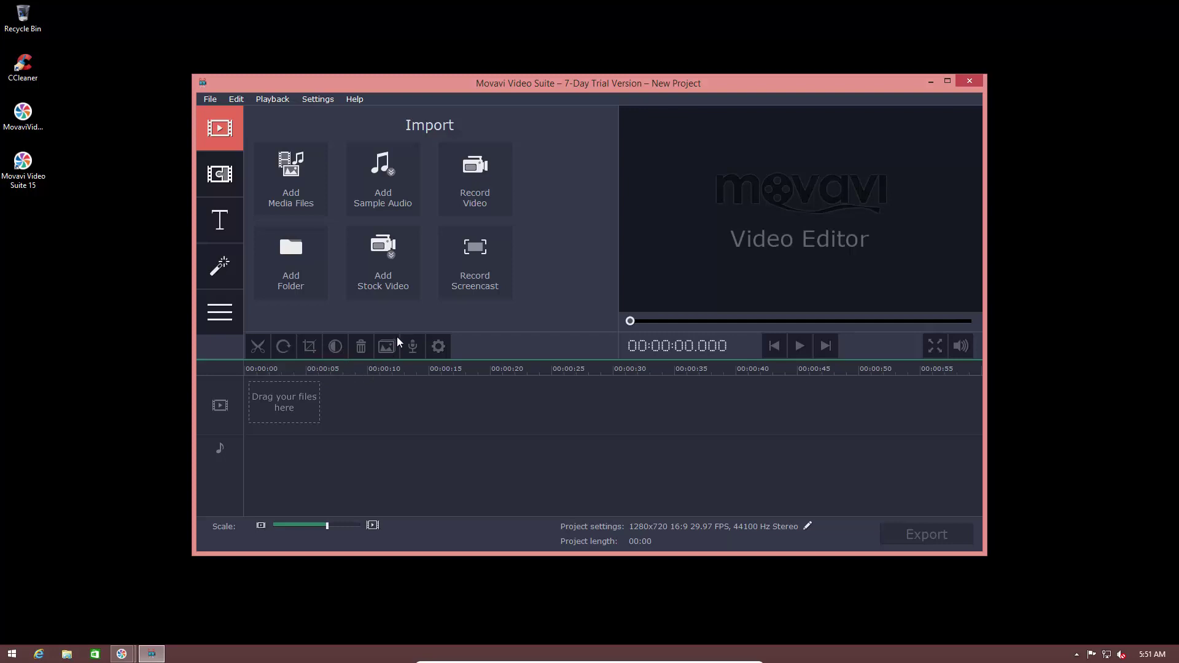
- Browse transitions, trying Barn door - corners and filtering to Fade then Blur, then show Titles
left_click(218, 175)
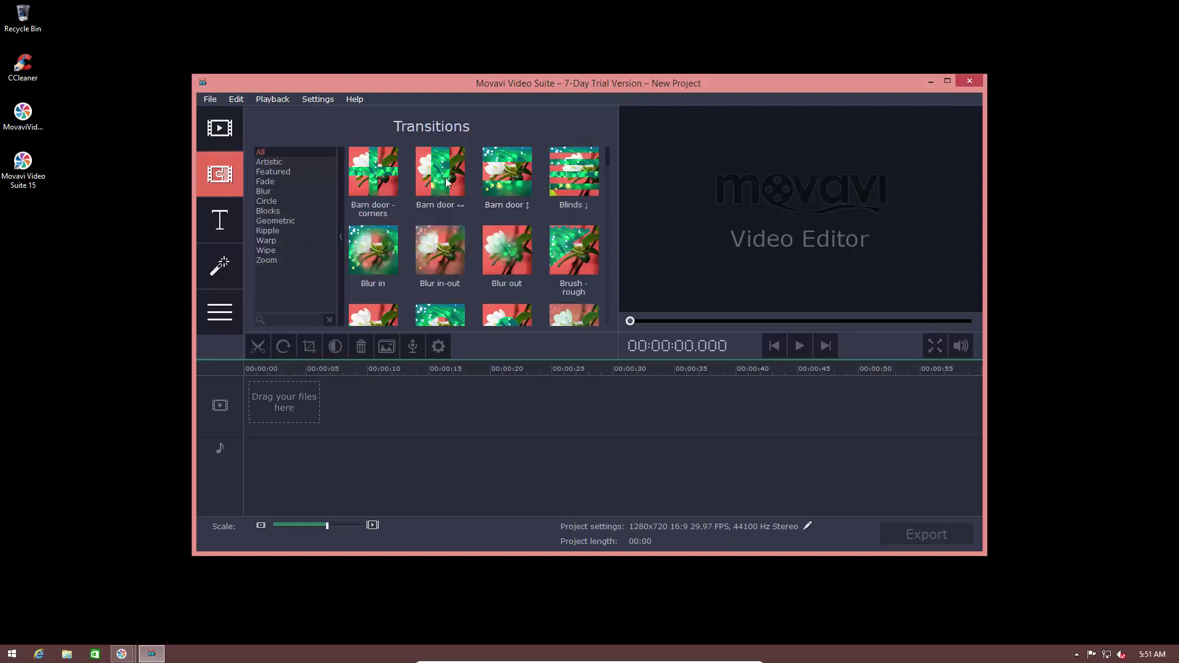
left_click_drag(377, 187, 367, 389)
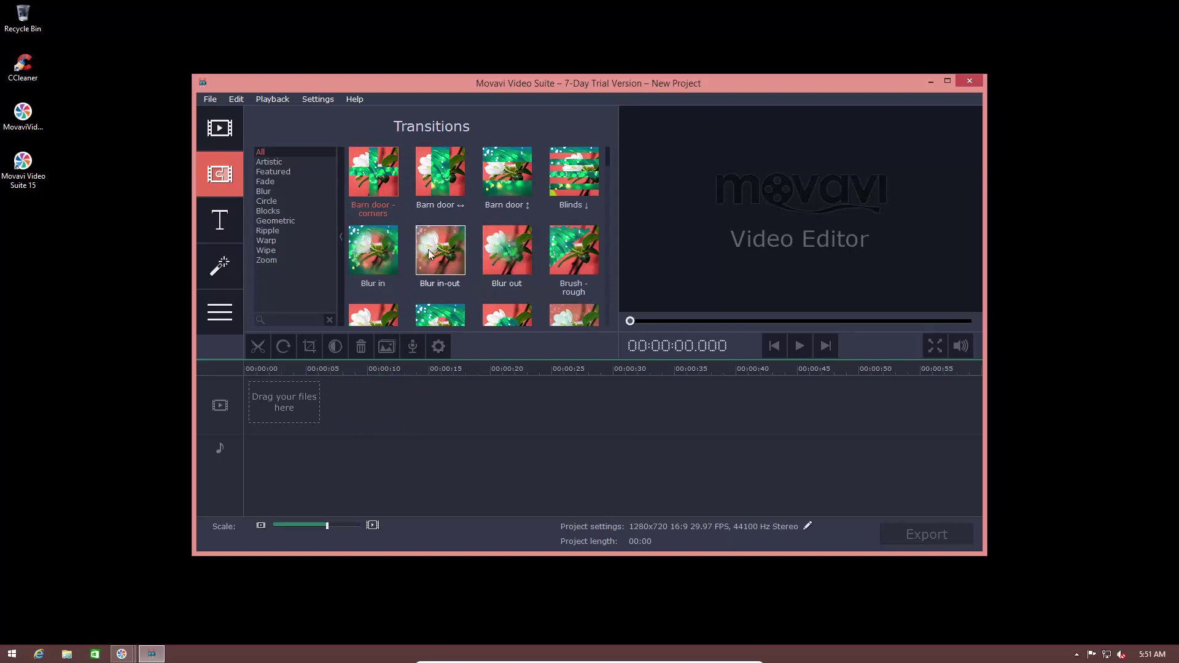
left_click(266, 181)
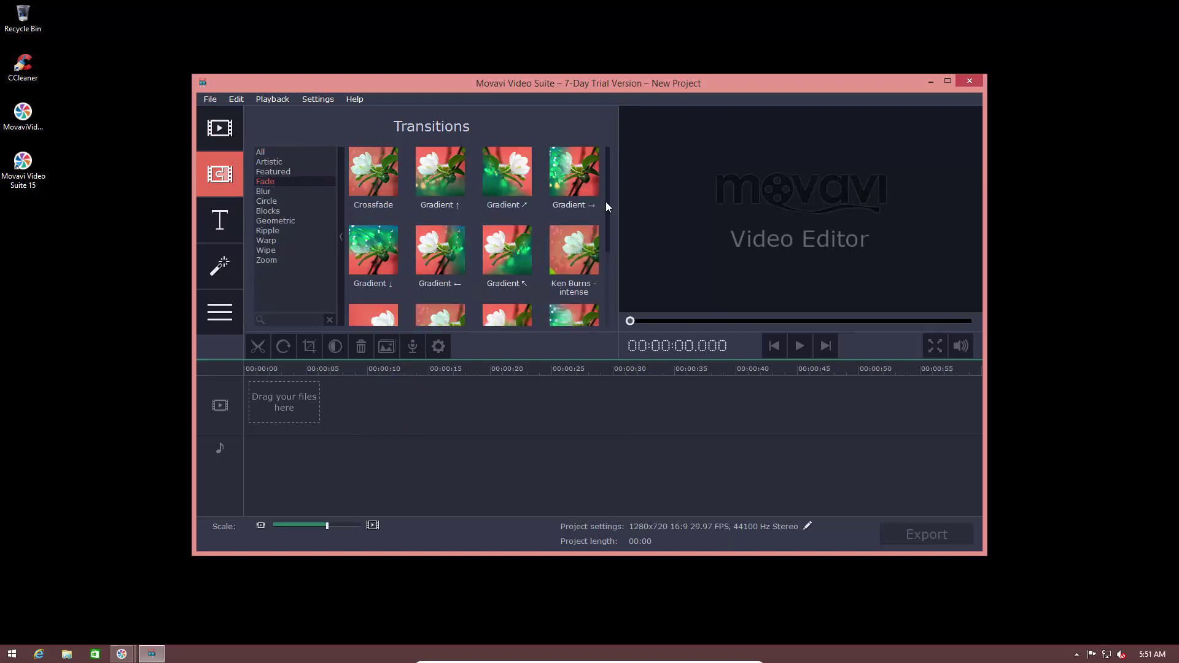
mouse_move(606, 203)
left_mouse_down()
mouse_move(607, 312)
mouse_move(606, 180)
left_mouse_up()
left_click(271, 189)
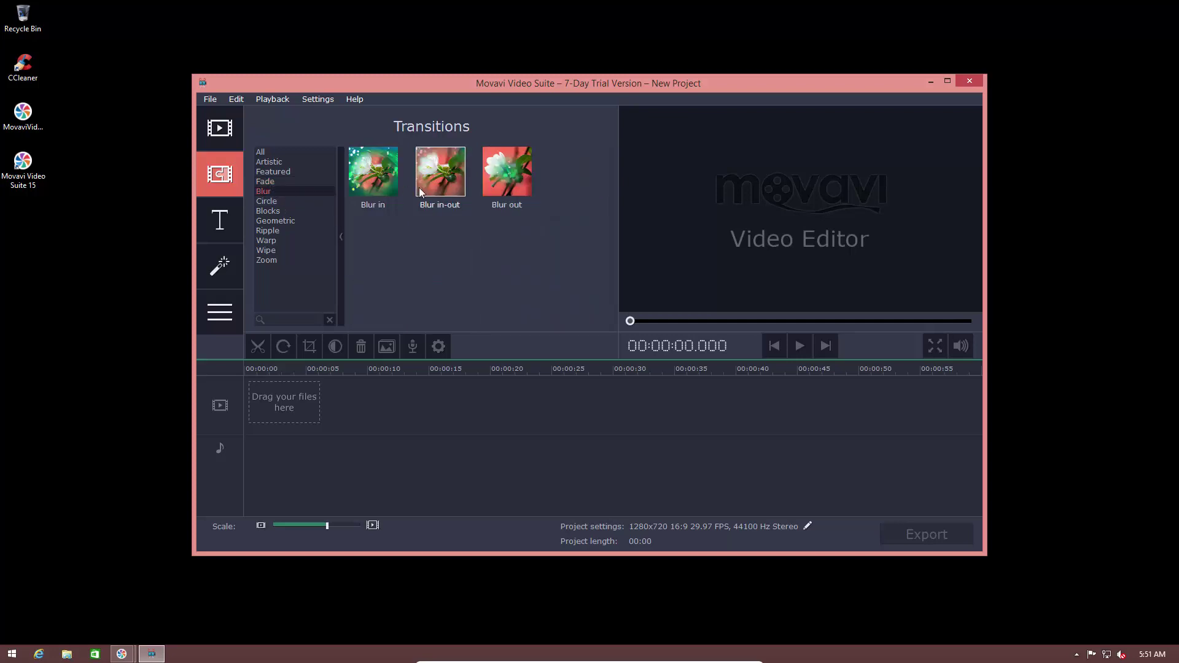
left_click(231, 220)
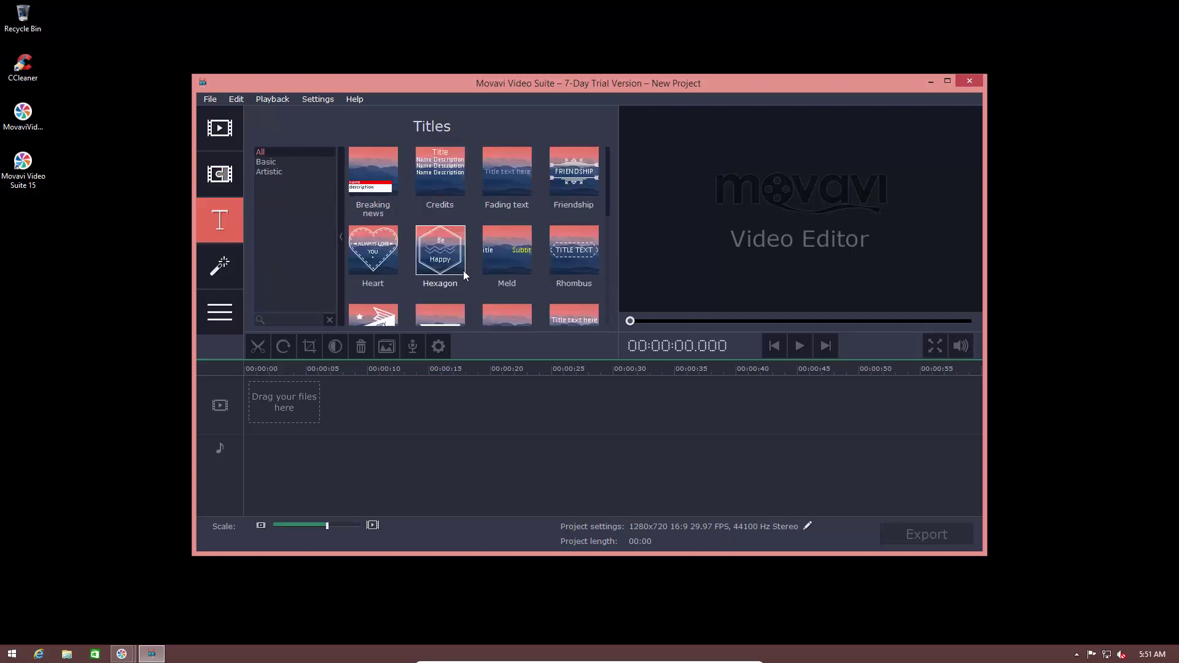
- Add the Hexagon 'BE HAPPY' title to the timeline, play the preview, then show Filters
left_click(447, 264)
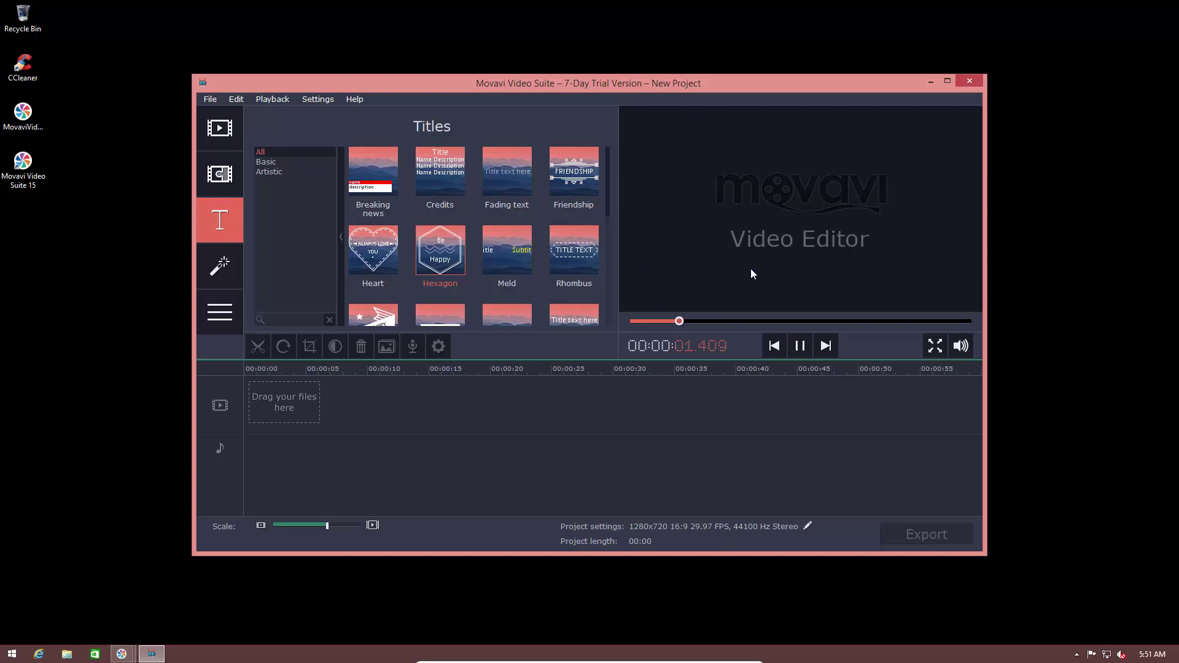
left_click_drag(448, 253, 294, 397)
left_click(799, 346)
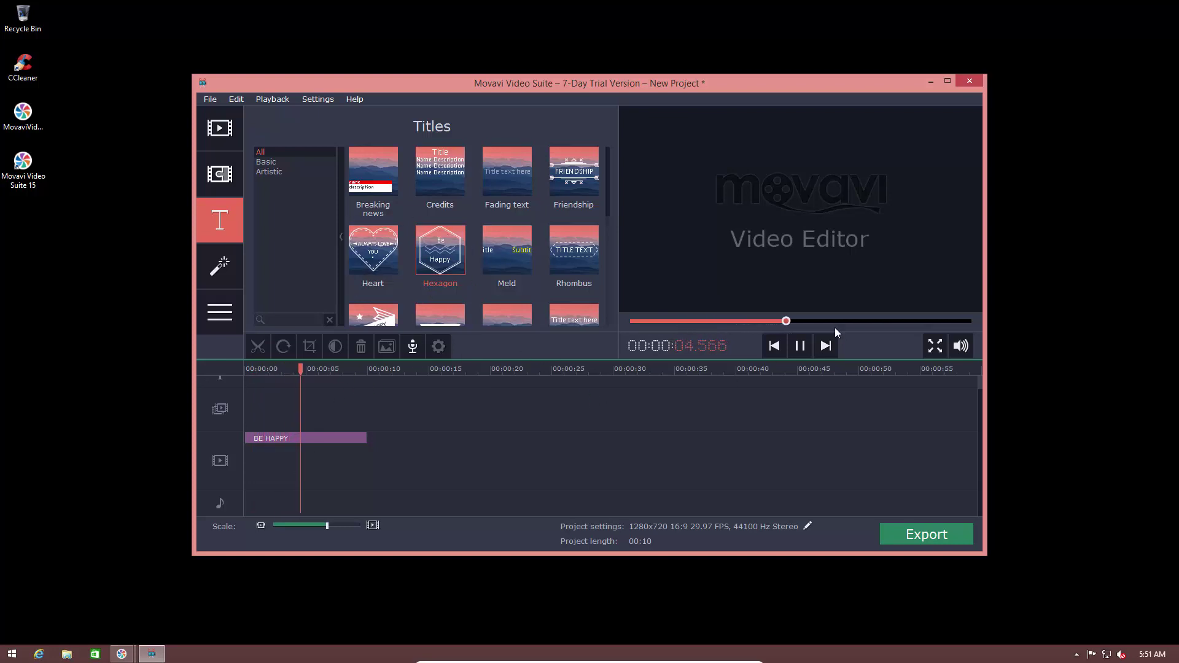
left_click(211, 254)
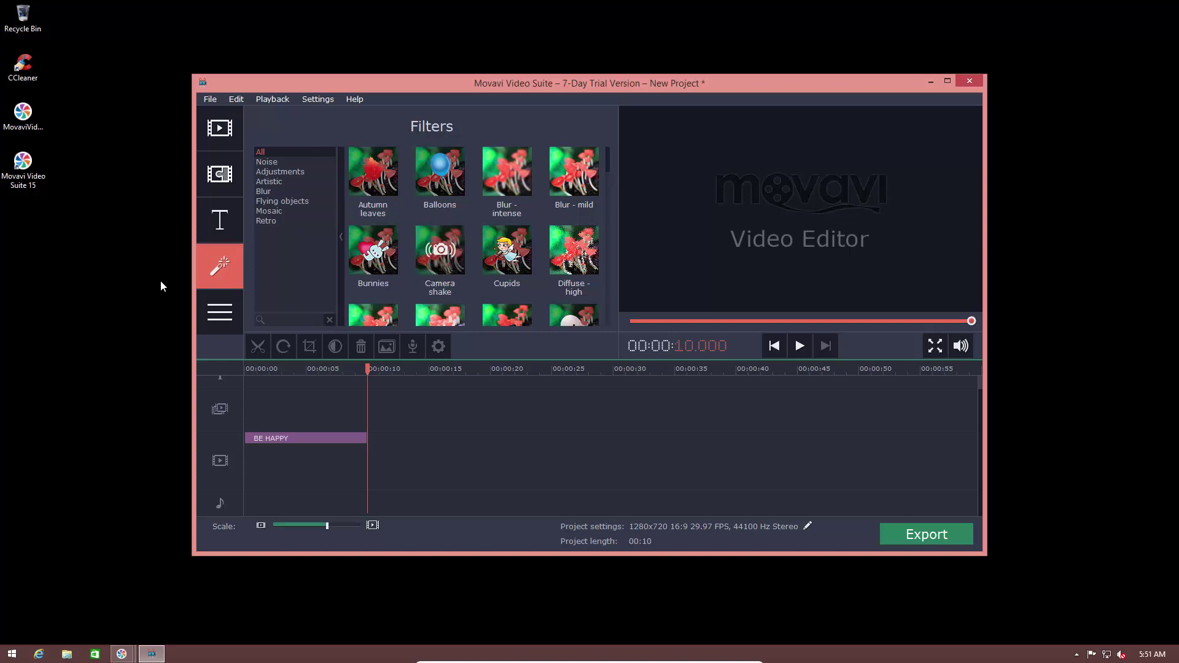
- View the clip Tools and Import panels, then scrub through the BE HAPPY clip
left_click(234, 307)
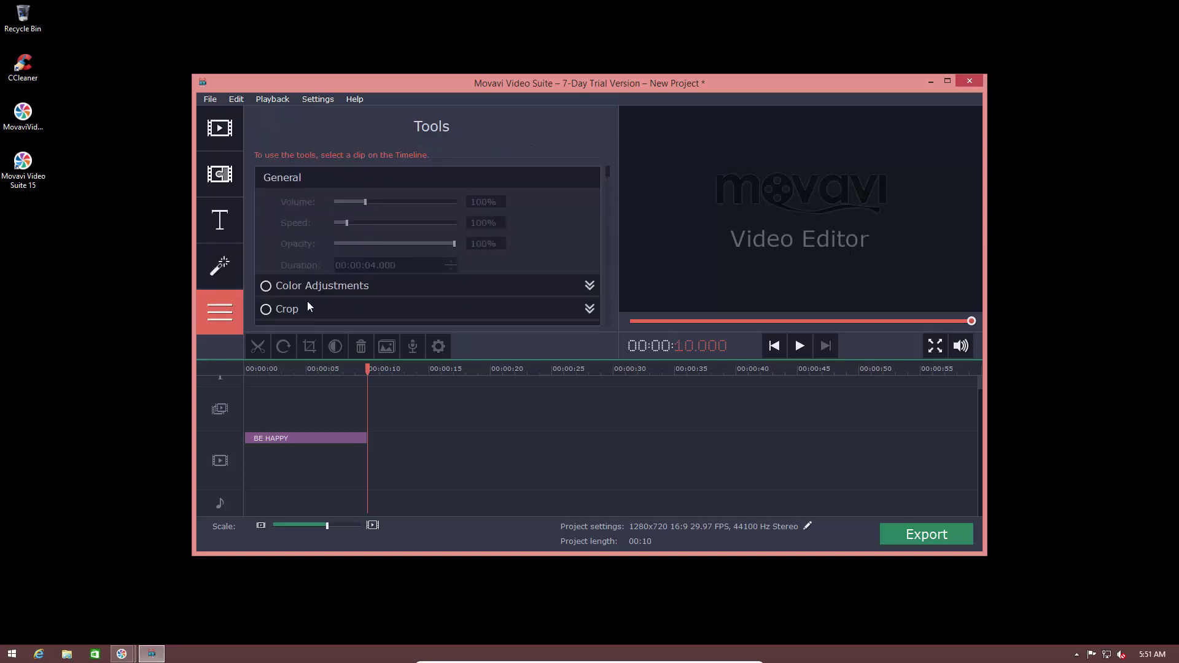
left_click(219, 128)
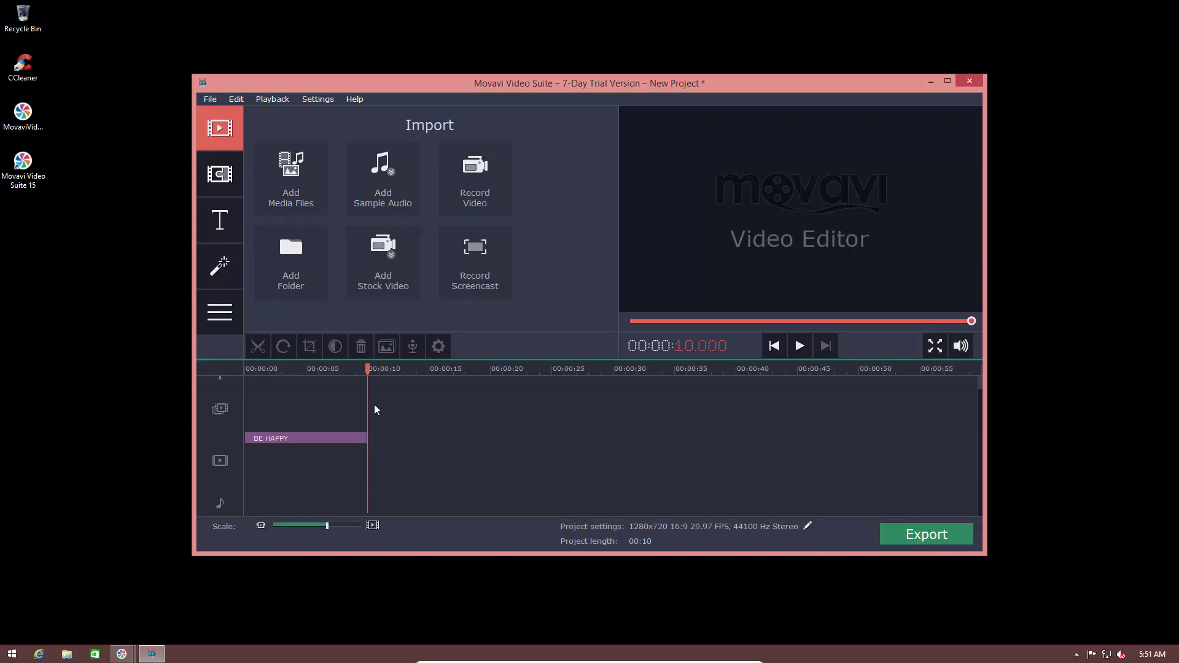
left_click_drag(366, 370, 385, 388)
- Start export in trial mode, open Project Settings, then cancel both settings and export dialogs
left_click(914, 543)
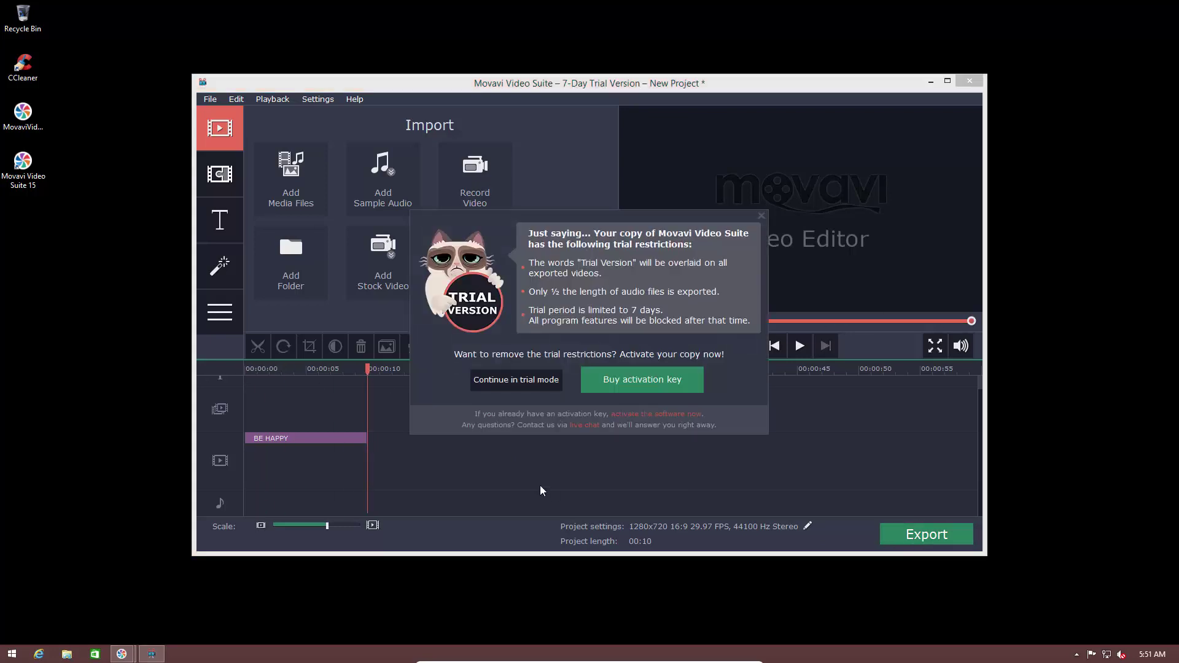
left_click(516, 379)
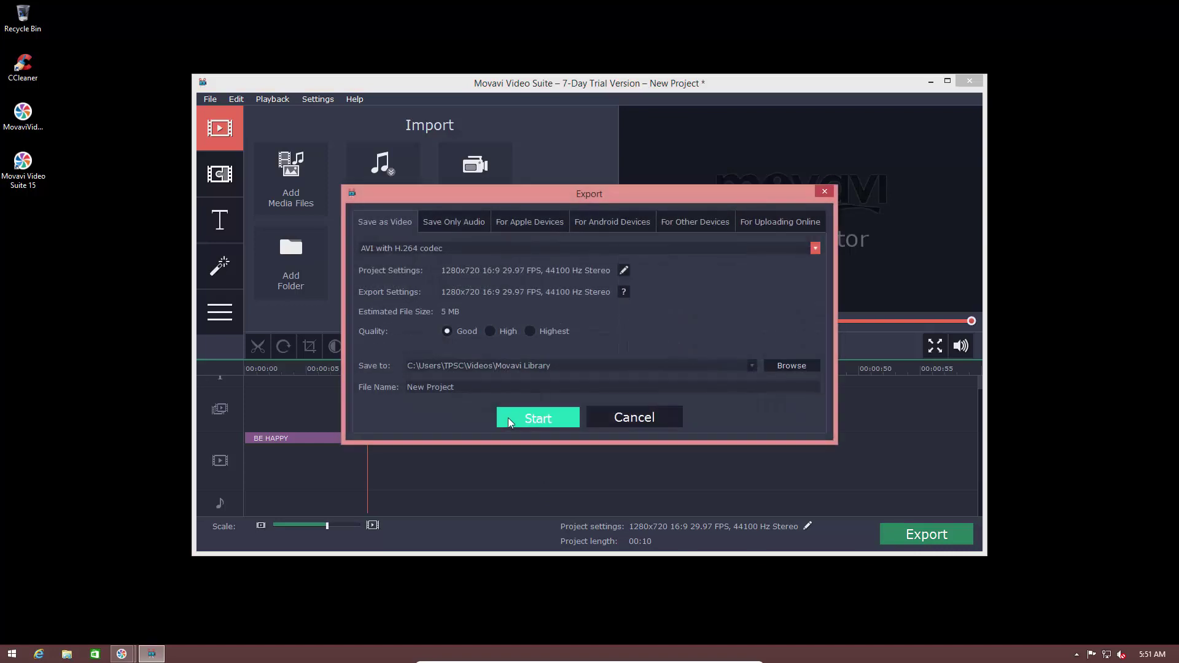
left_click(623, 272)
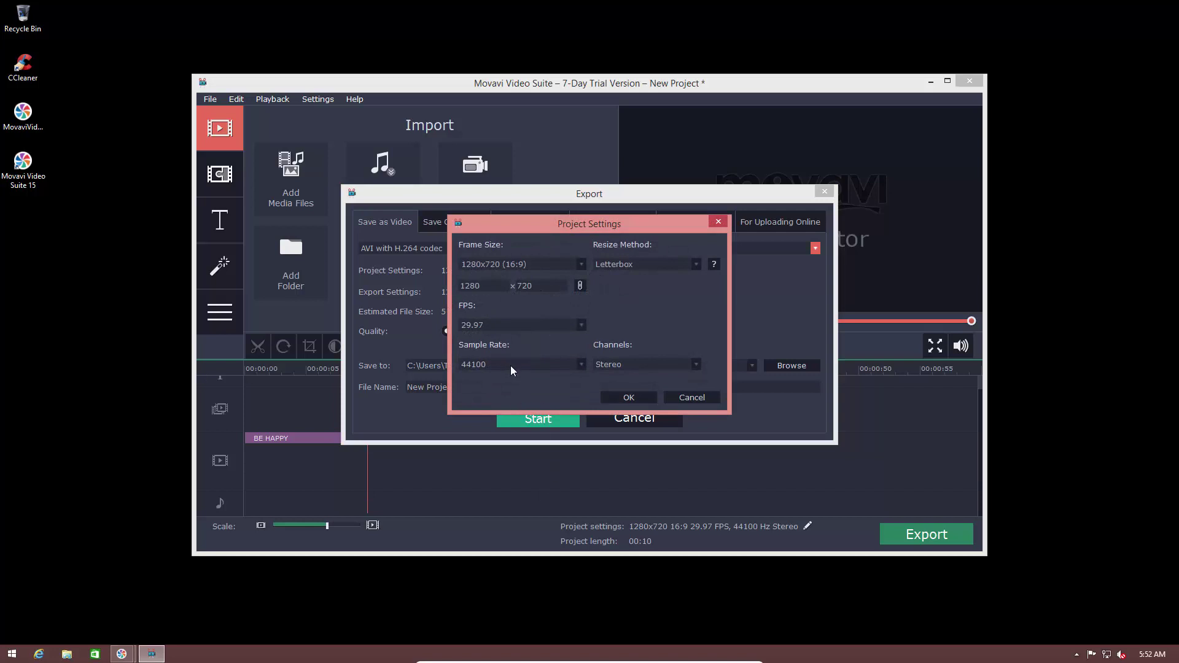
left_click(704, 399)
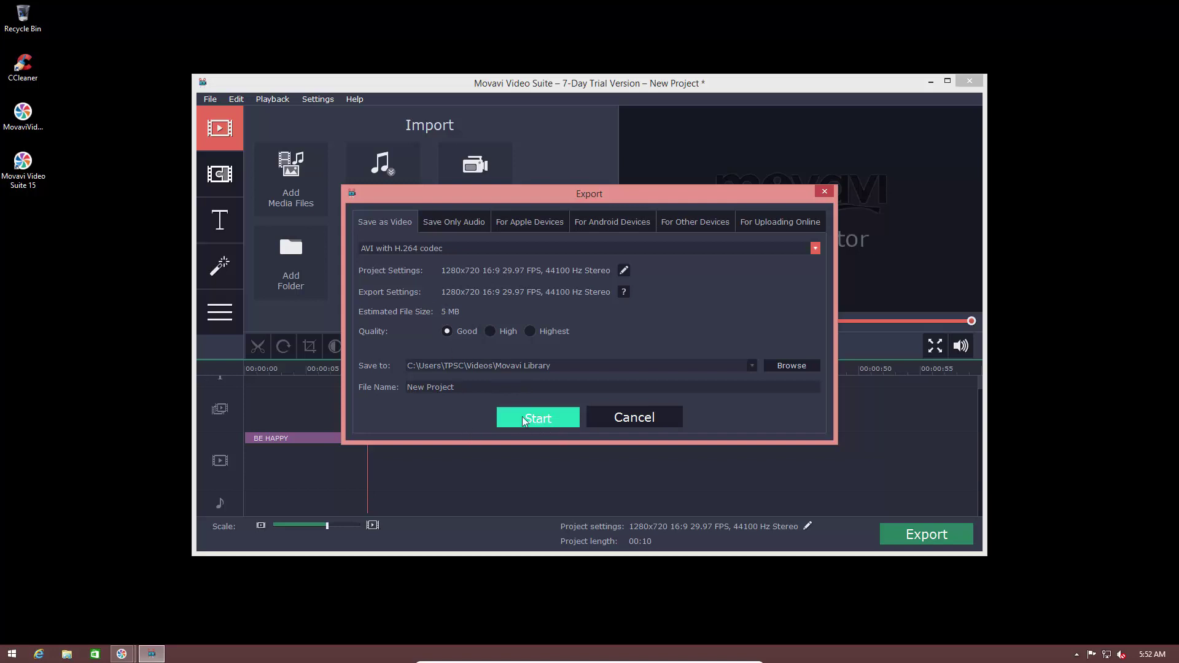
left_click(620, 416)
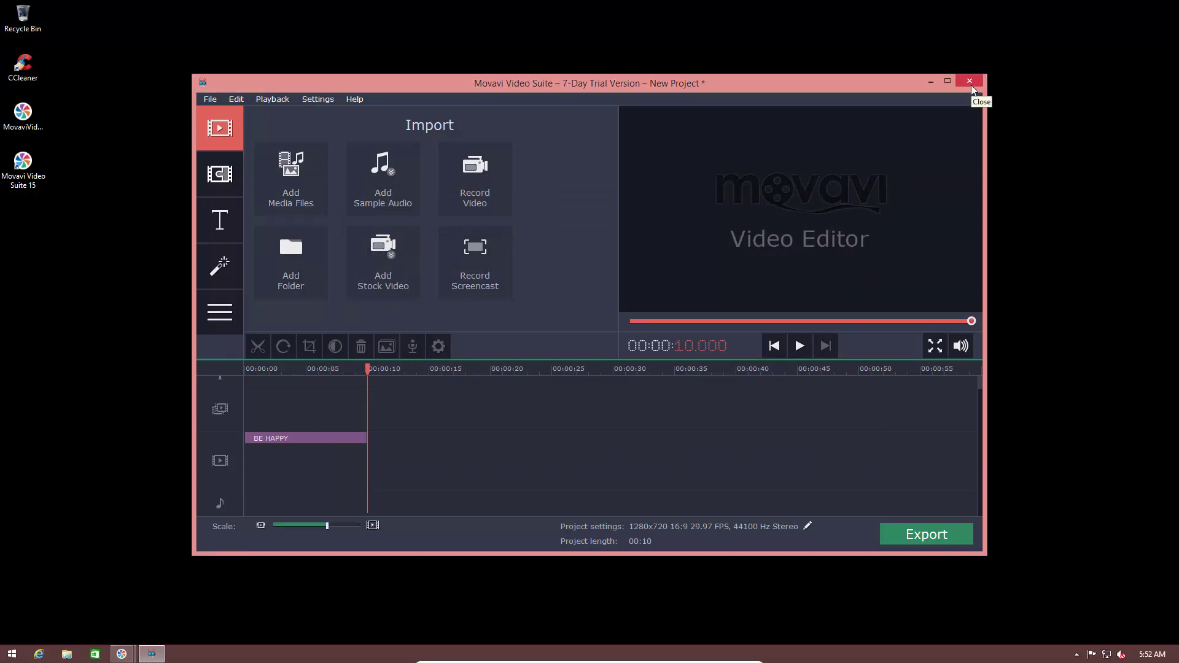
- Close the editor and launch the video converter, dismissing the add-media tip
left_click(970, 82)
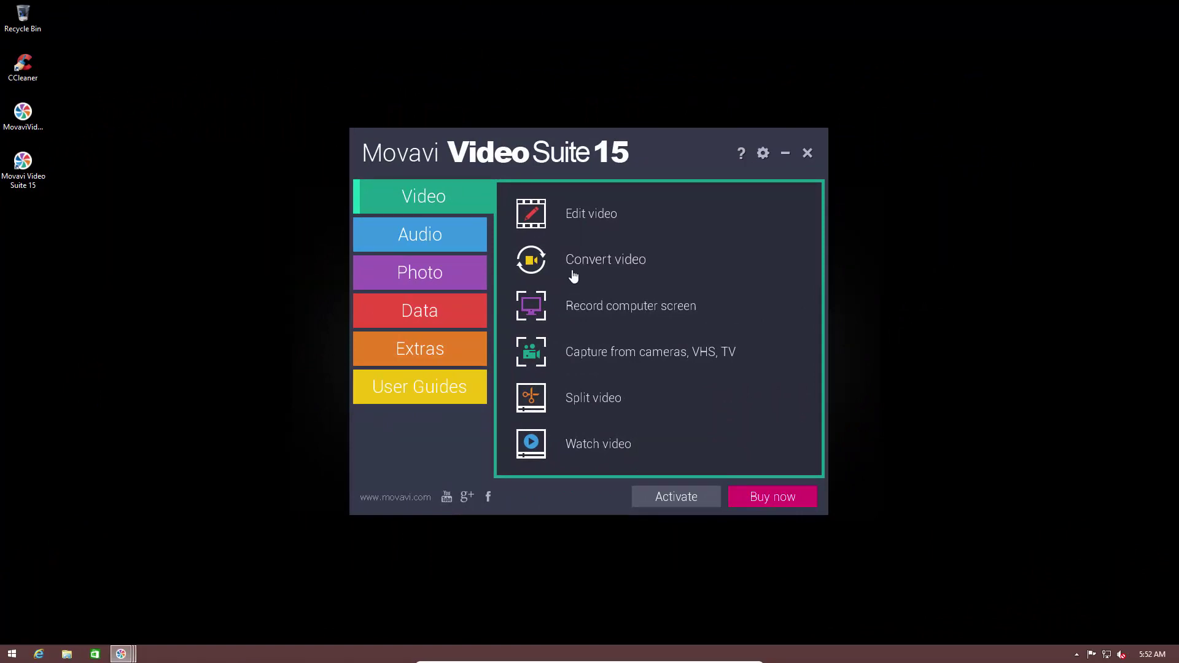
left_click(572, 272)
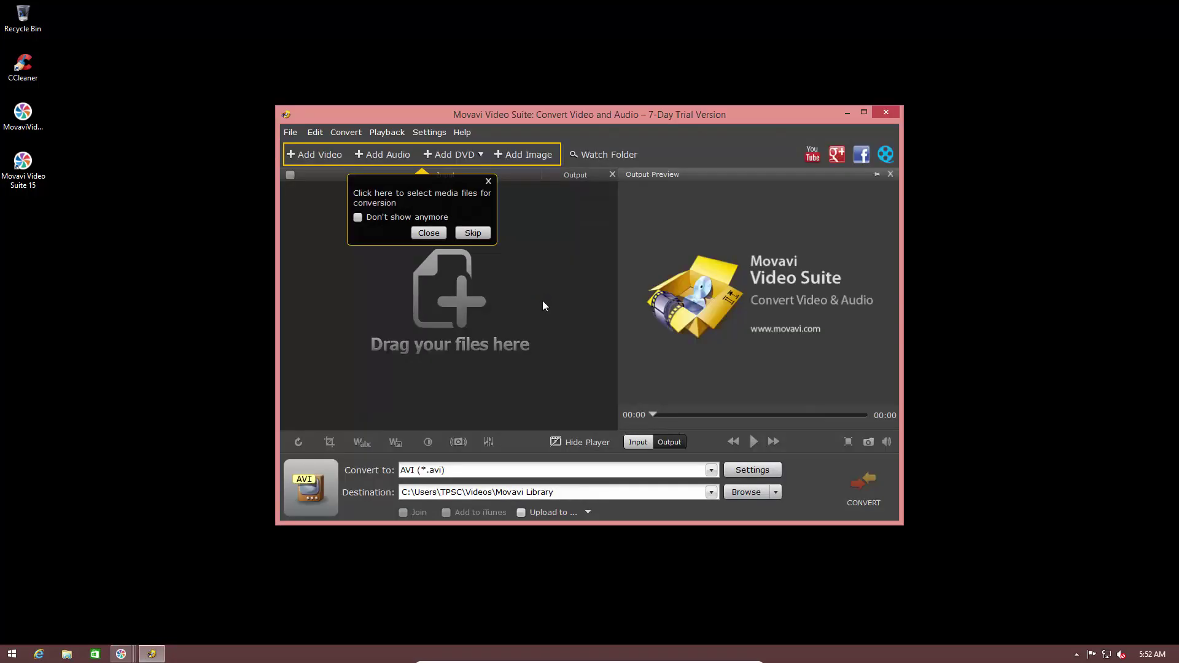
left_click(435, 234)
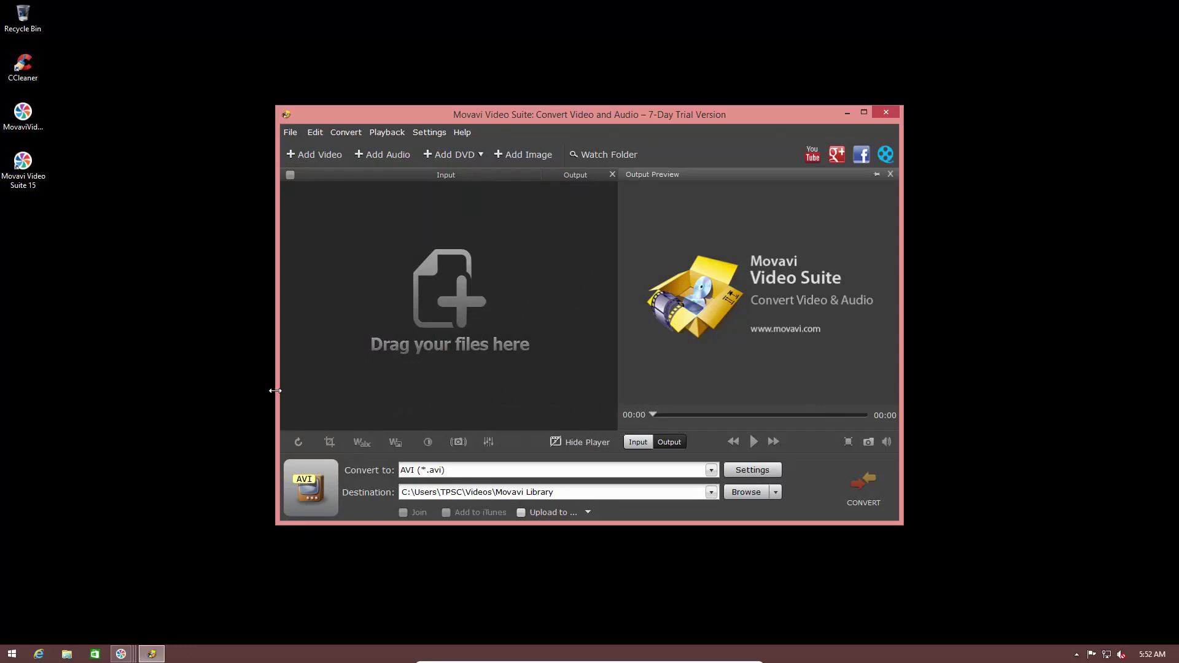
- Browse the Devices, Video and Audio, Images and Recent format tabs without changing output
left_click(503, 470)
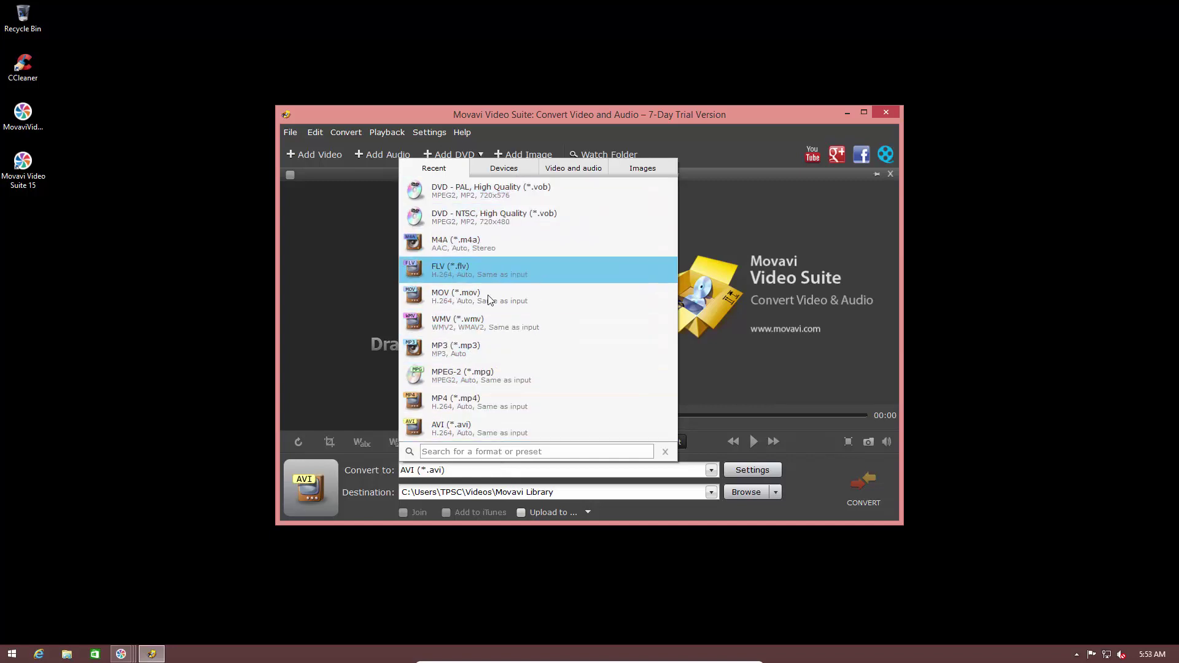
left_click(514, 168)
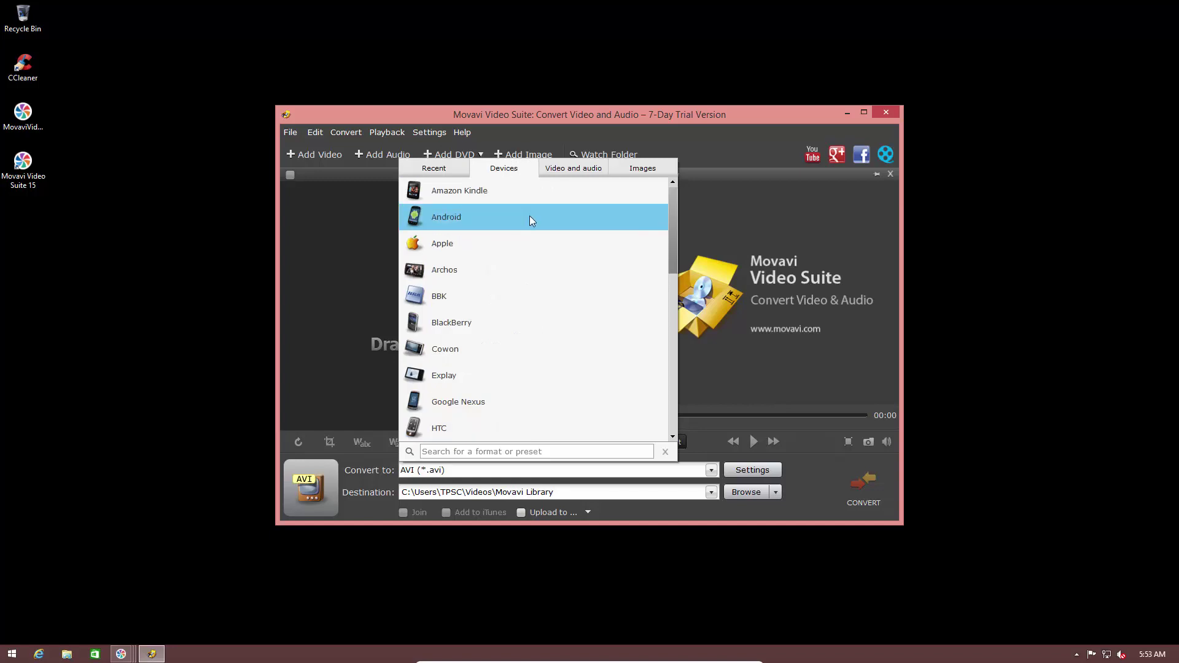
left_click(579, 170)
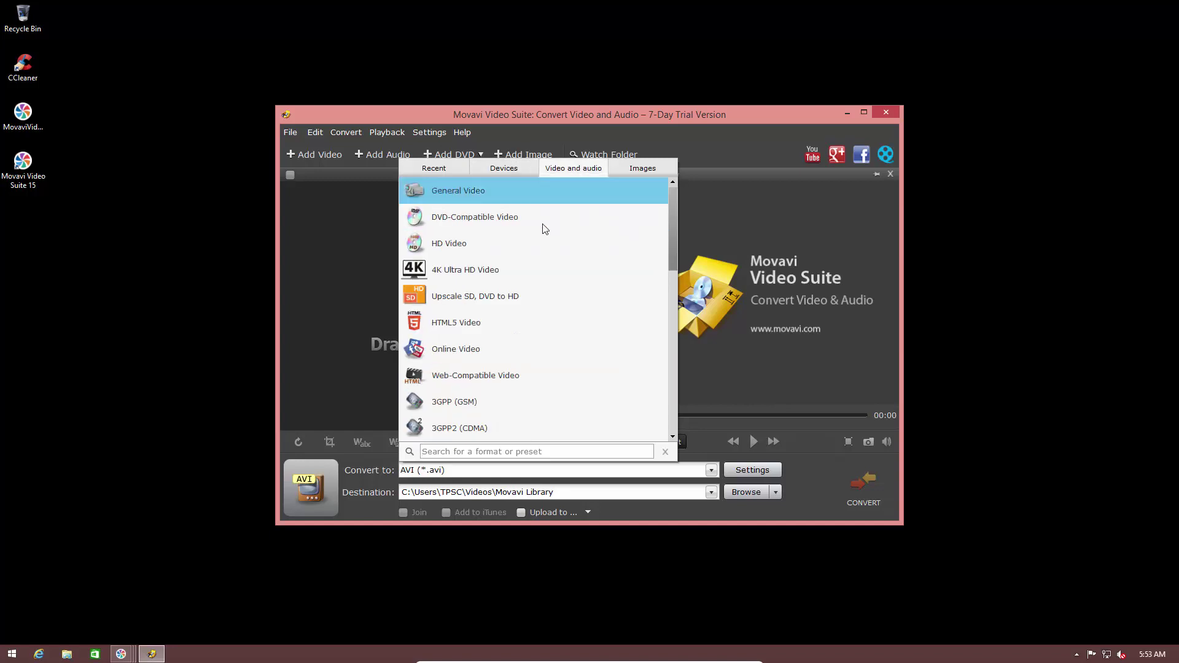
left_click(651, 172)
left_click(466, 171)
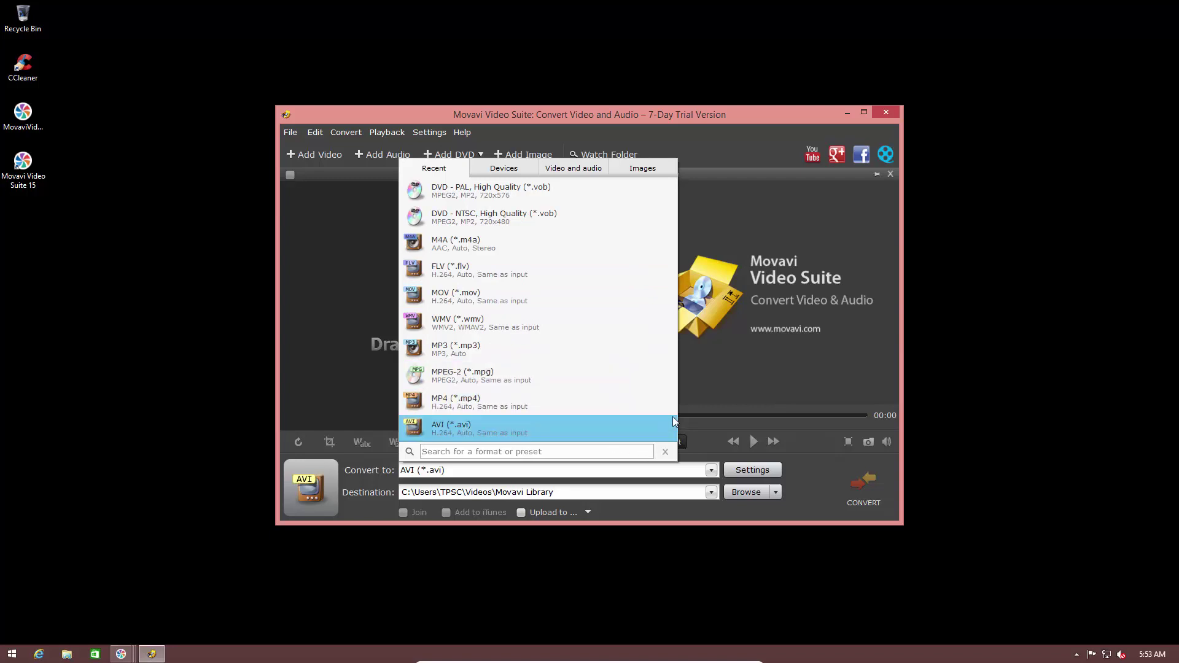
left_click(701, 431)
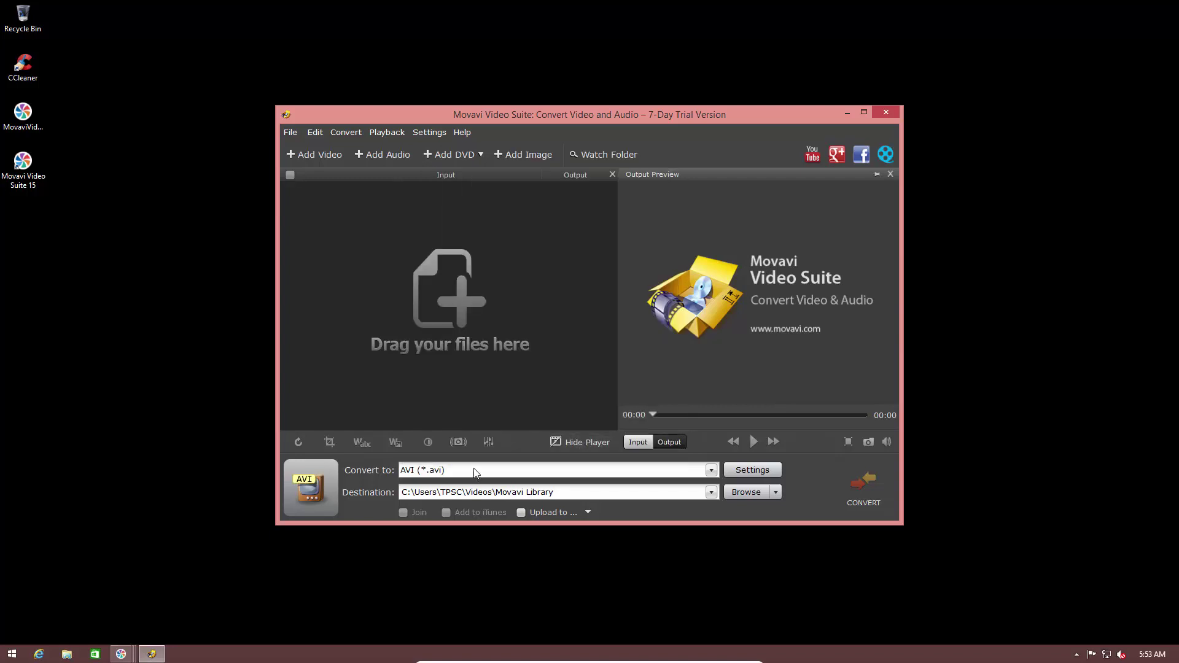
- Set the output format to DVD - NTSC, Low Quality (*.vob) and view its settings unchanged
left_click(714, 470)
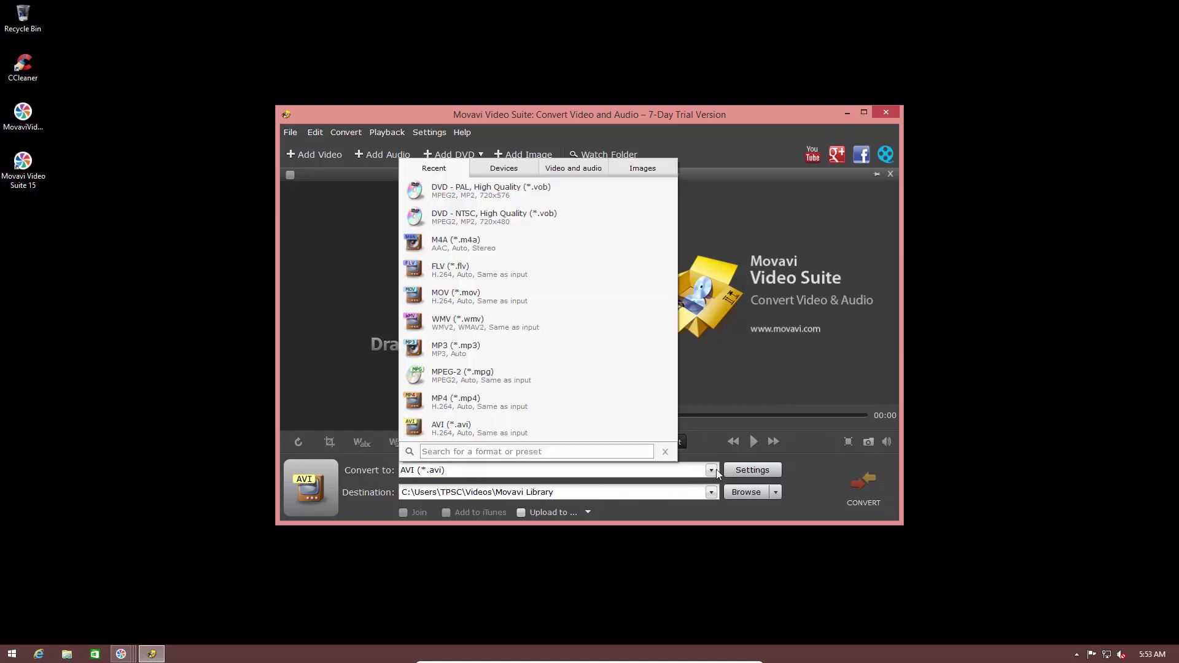
left_click(712, 471)
left_click(753, 470)
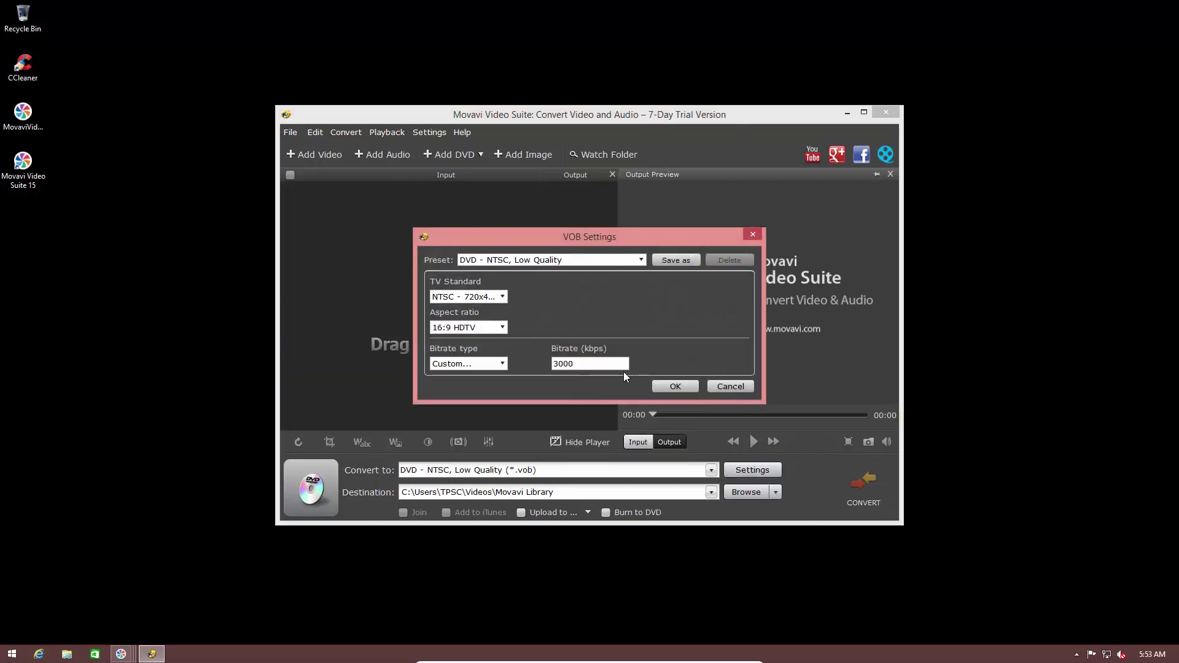
left_click(735, 389)
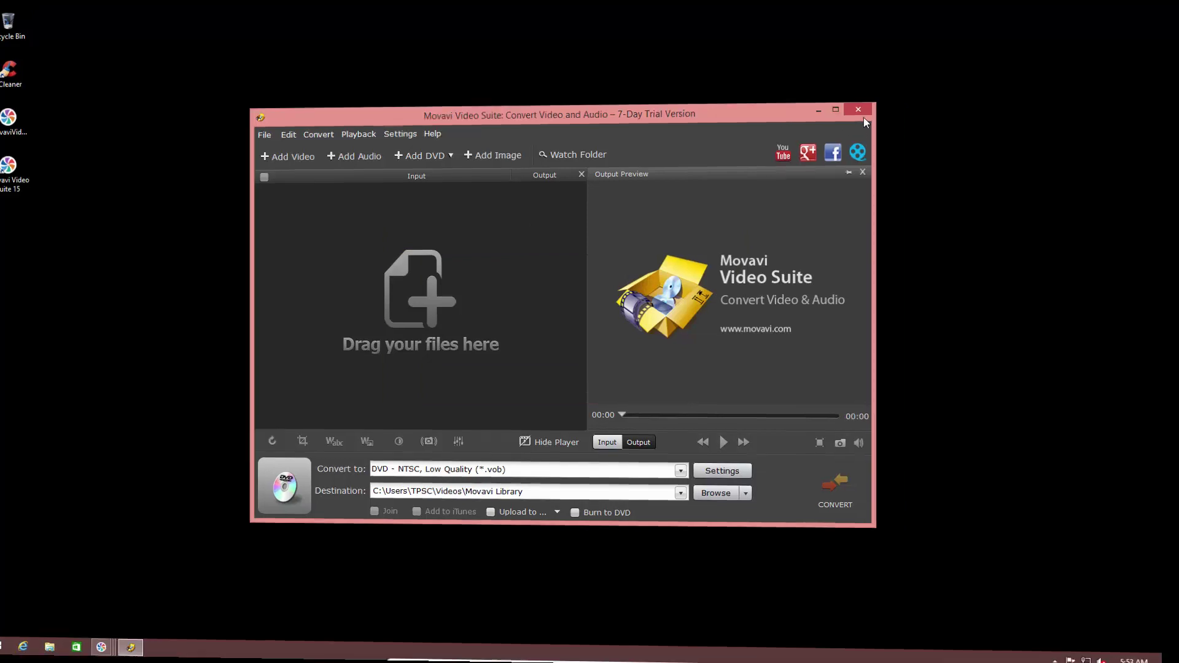
- Close the video converter and launch Watch video from the launcher
left_click(887, 112)
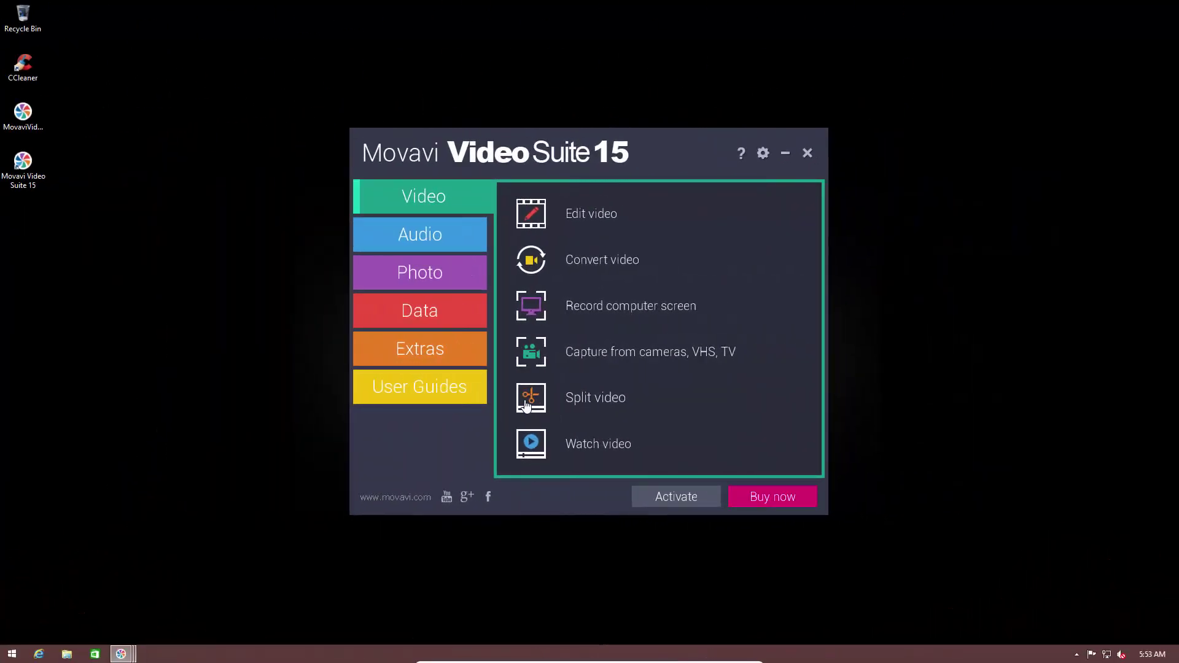
left_click(532, 444)
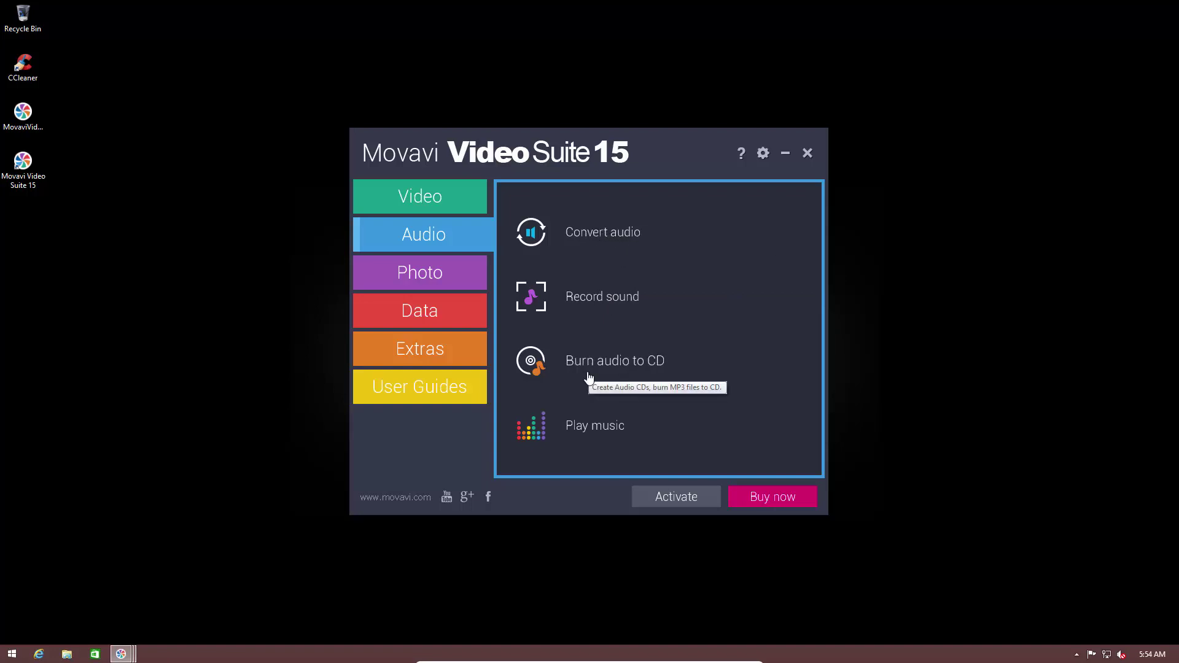
- Show the Photo tools, launch Convert images, dismiss its tip, and close it again
left_click(445, 279)
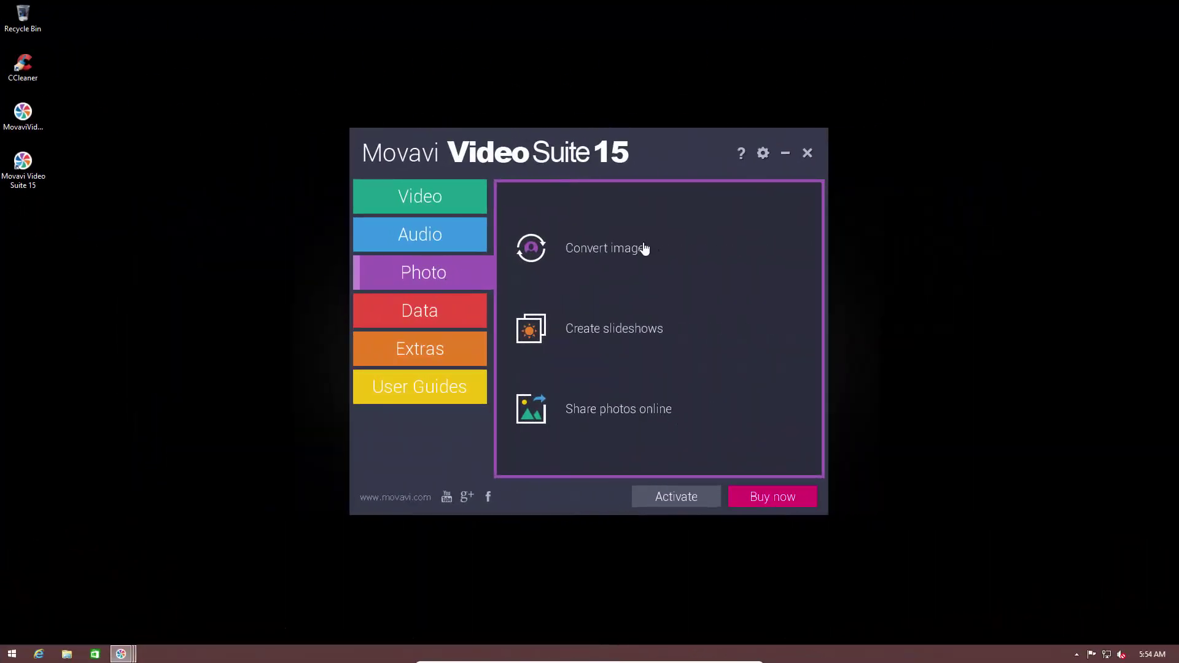
left_click(621, 250)
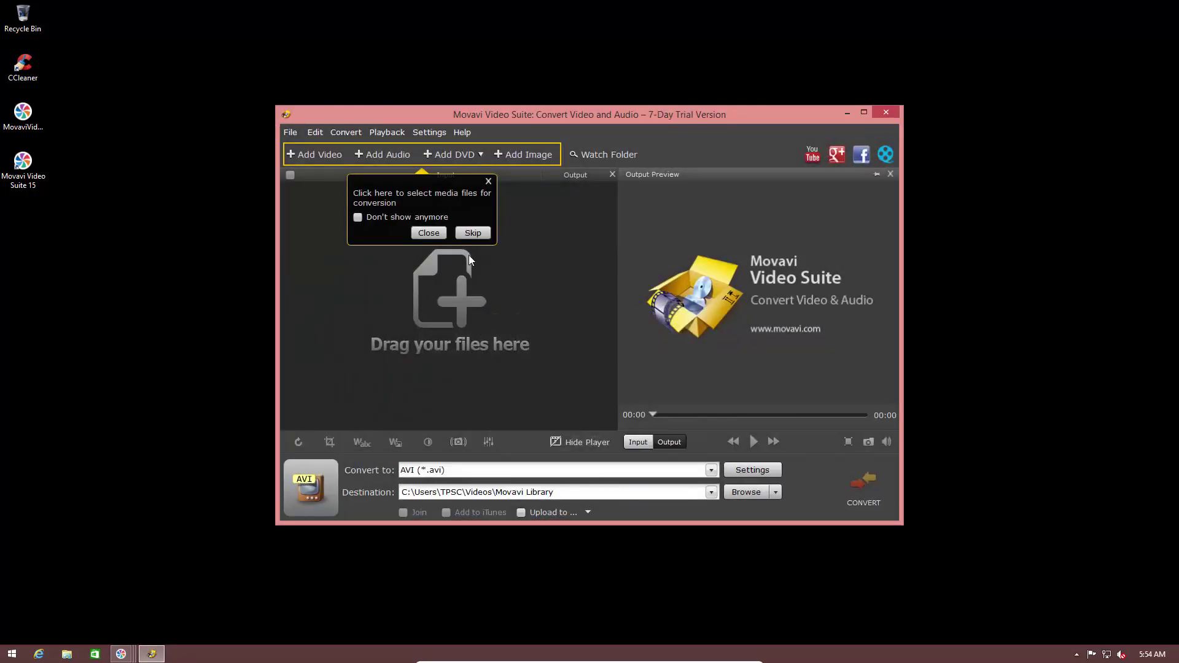
left_click(429, 233)
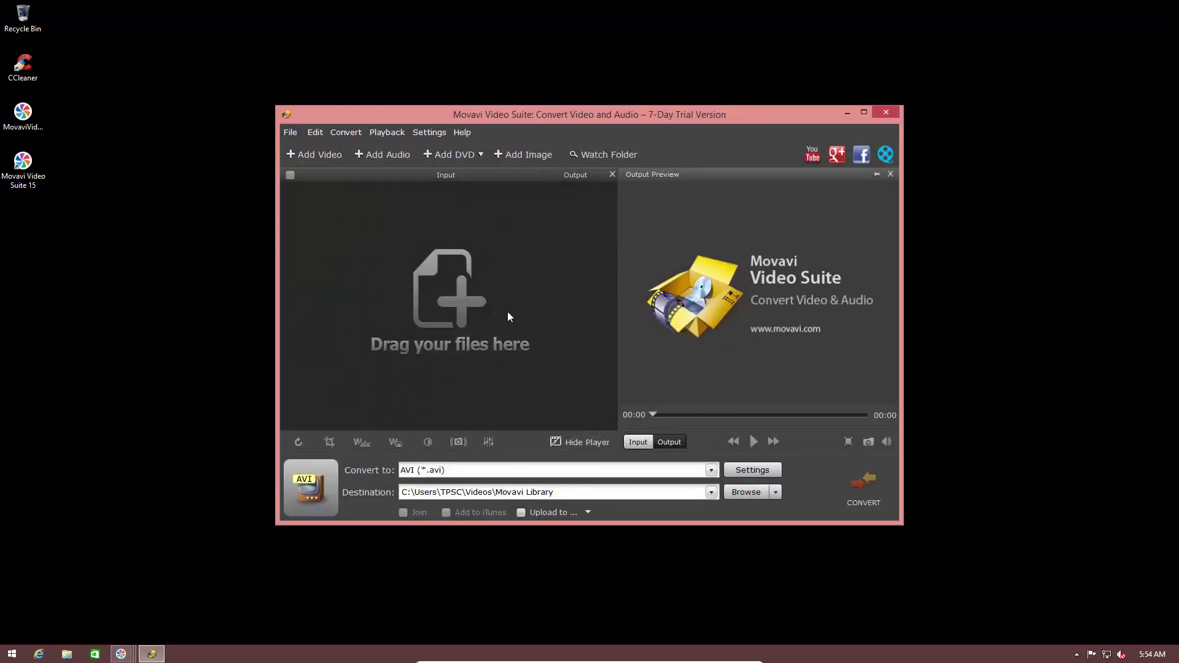
left_click(894, 118)
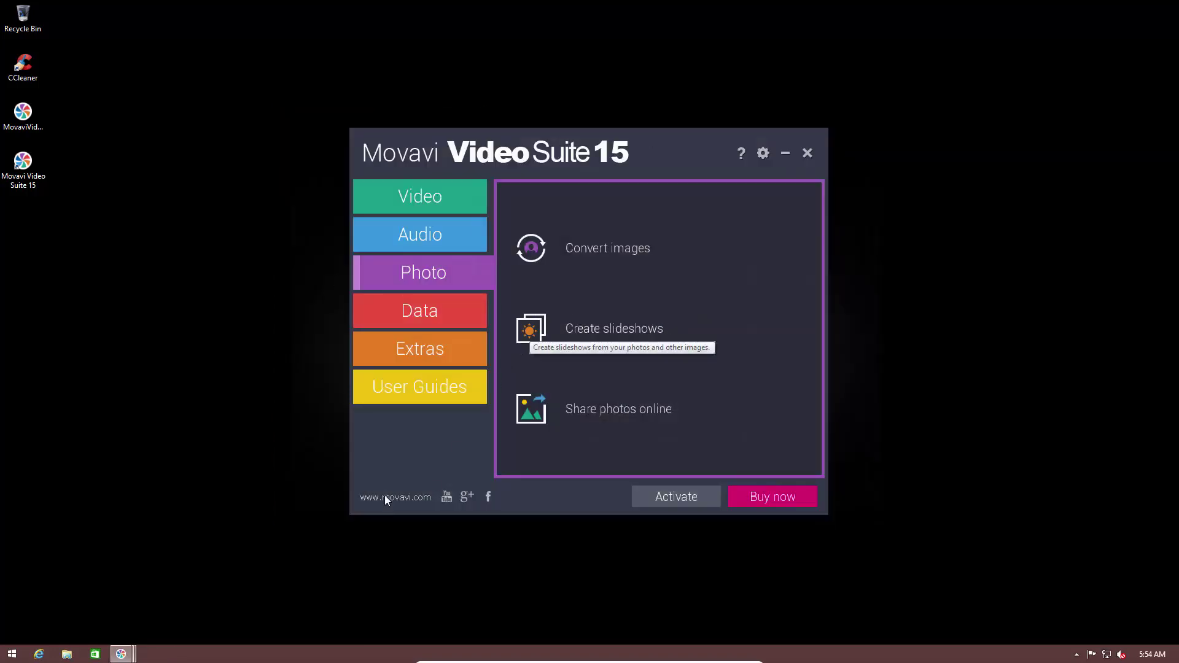
- Open the Data disc tools and move the Burn Disc folder picker to the left
left_click(404, 308)
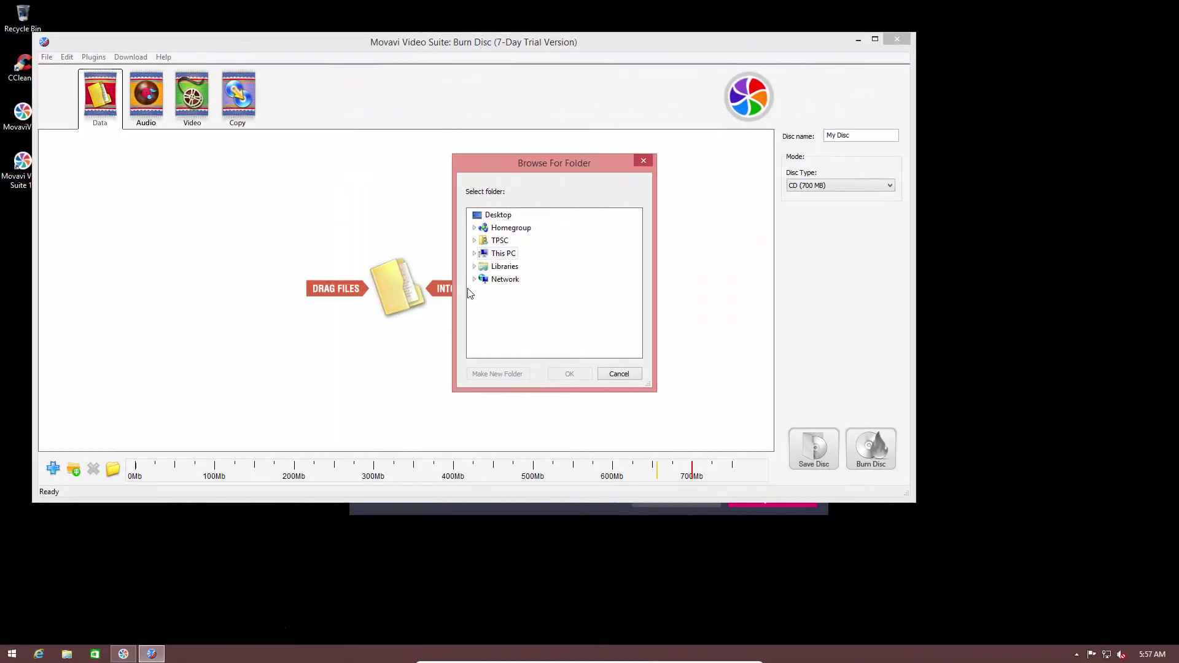
left_click_drag(530, 171, 372, 188)
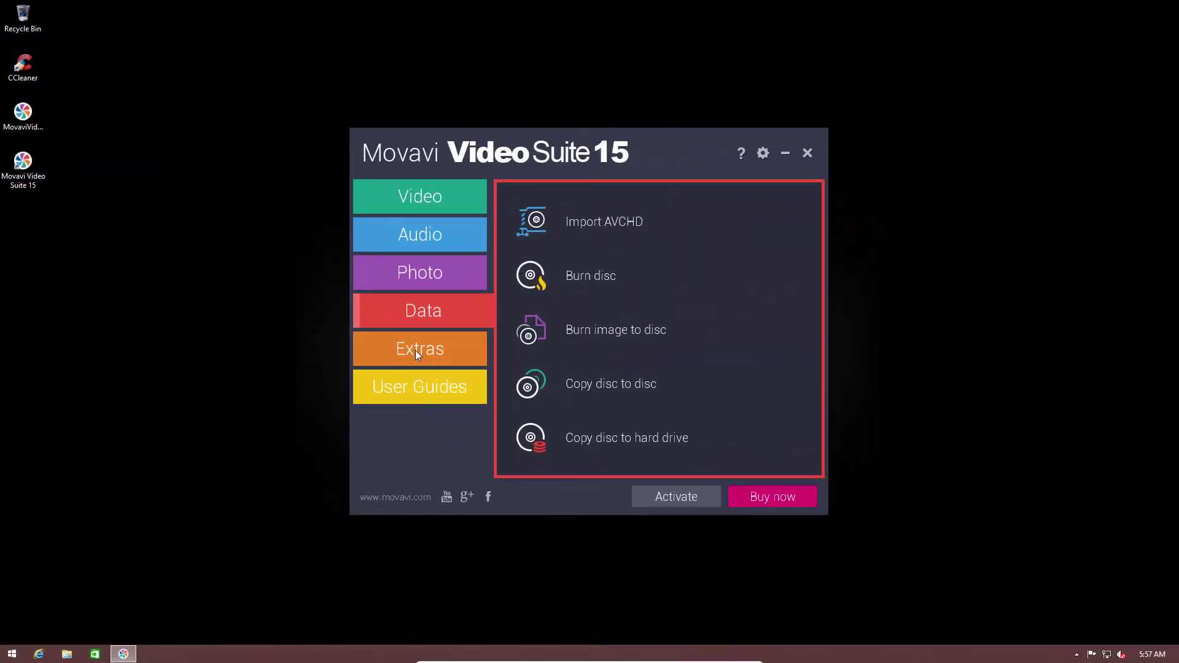
- View the launcher's Extras items, then return to the Video tools list
left_click(416, 352)
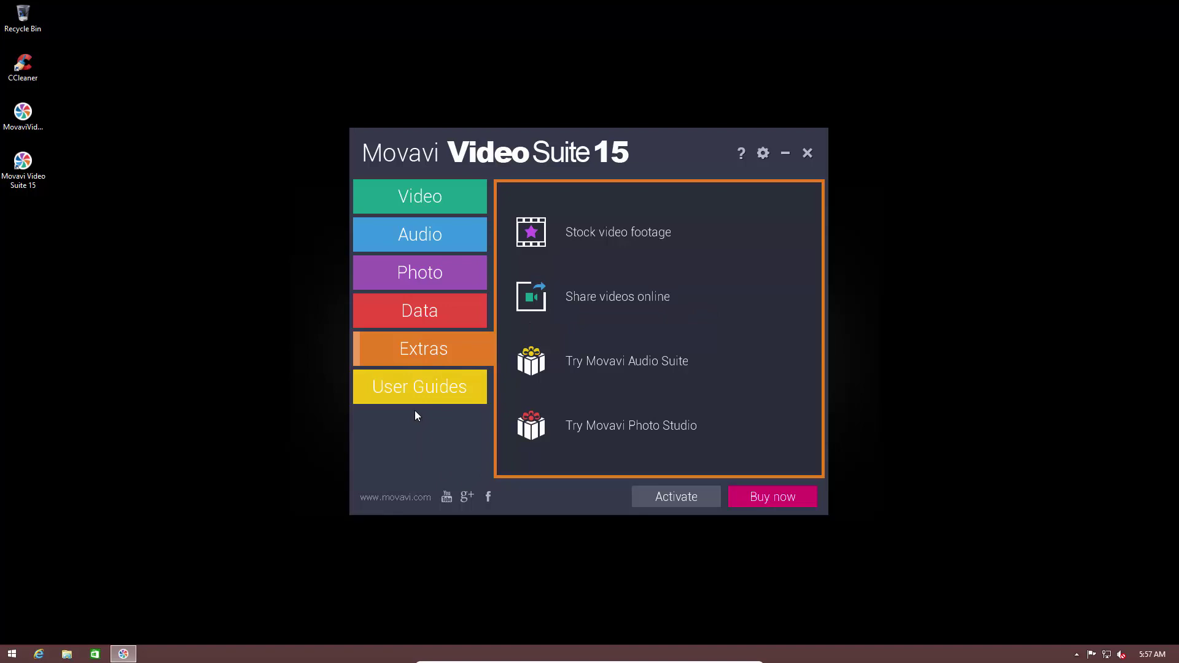
left_click(411, 194)
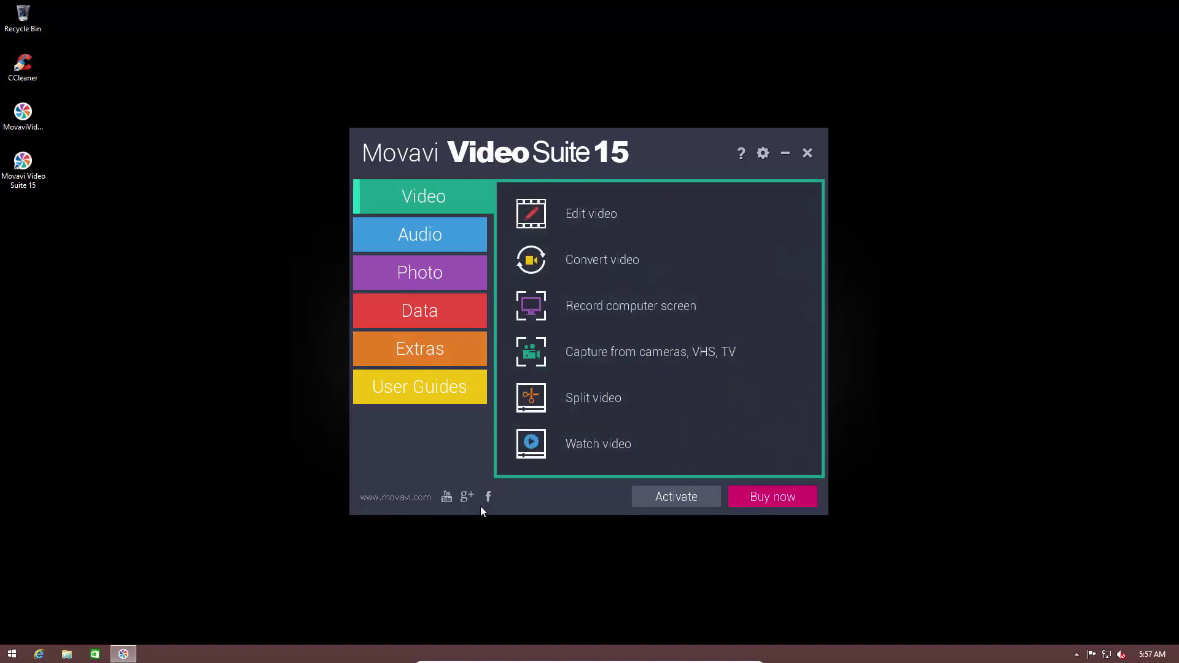